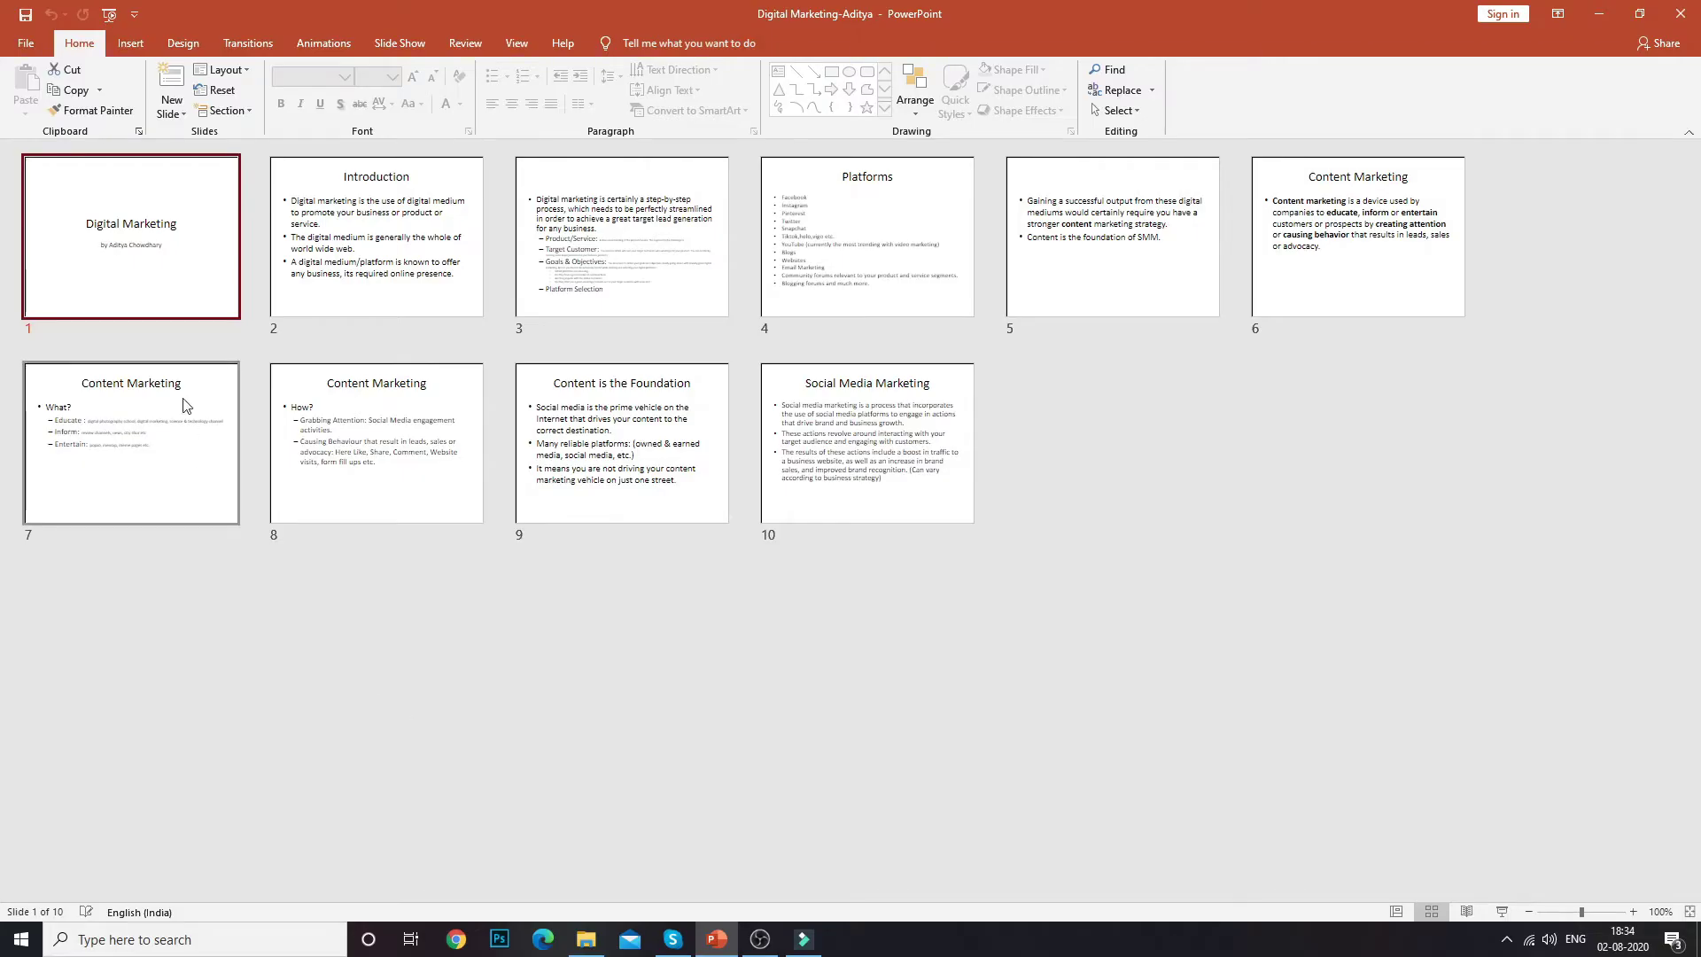
# Step: Set the print layout to 4 Slides Horizontal handouts from the title slide
pyautogui.doubleClick(187, 279)
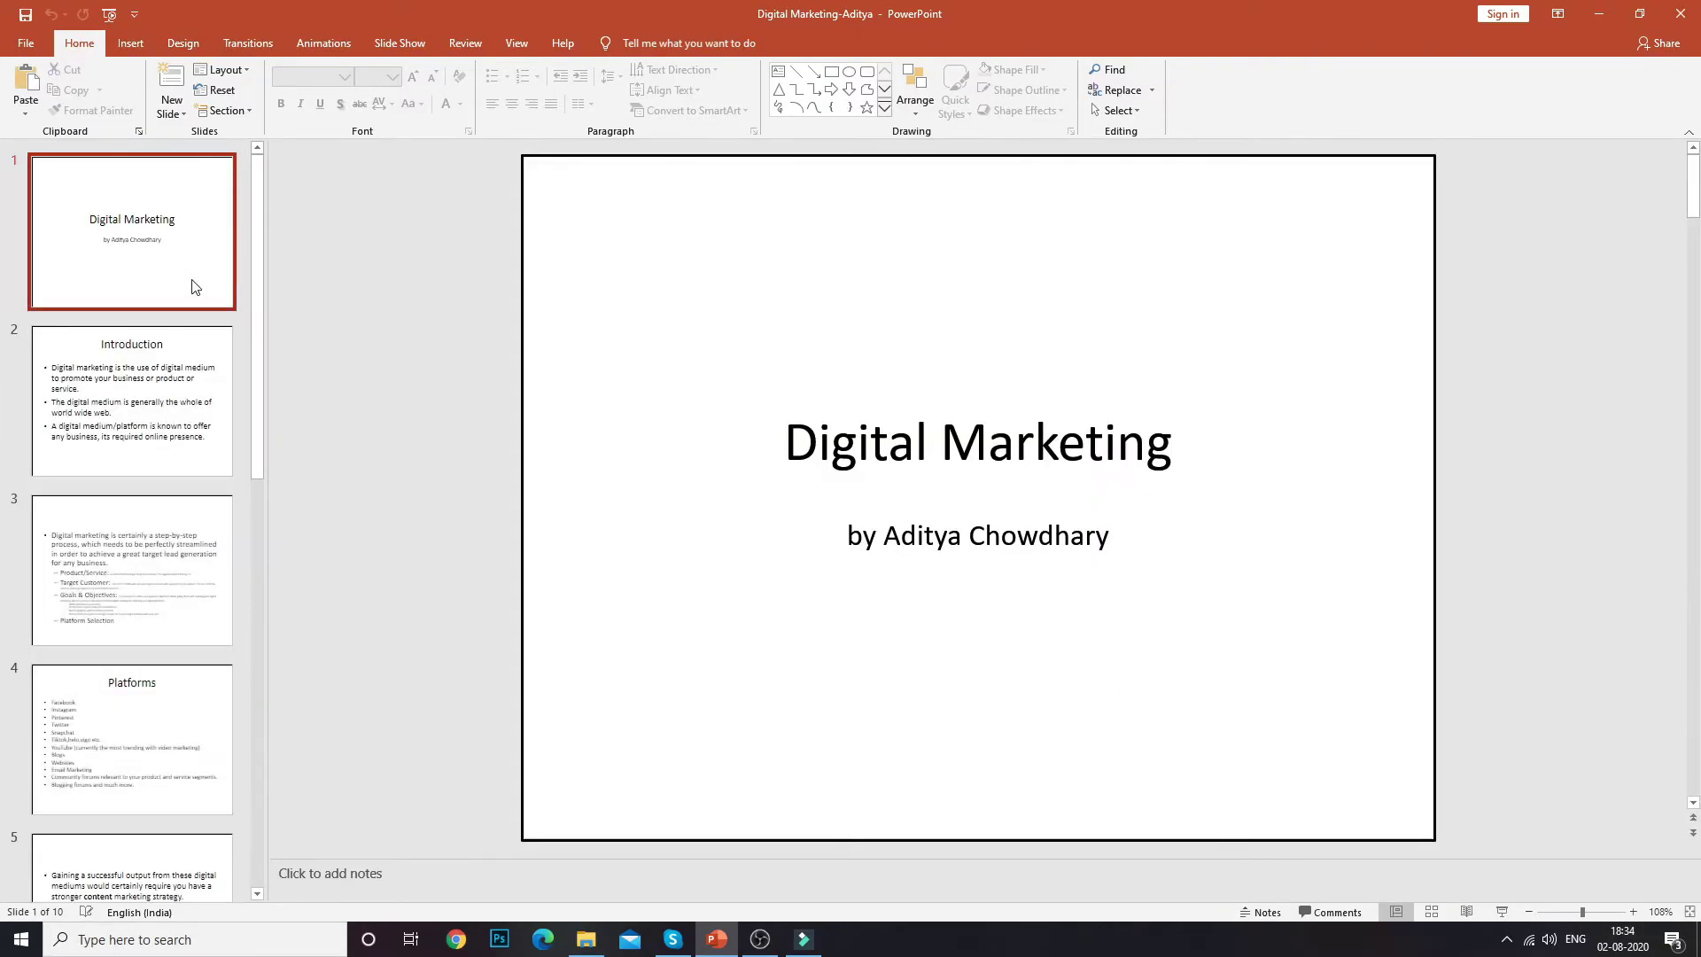
pyautogui.click(26, 44)
pyautogui.click(61, 358)
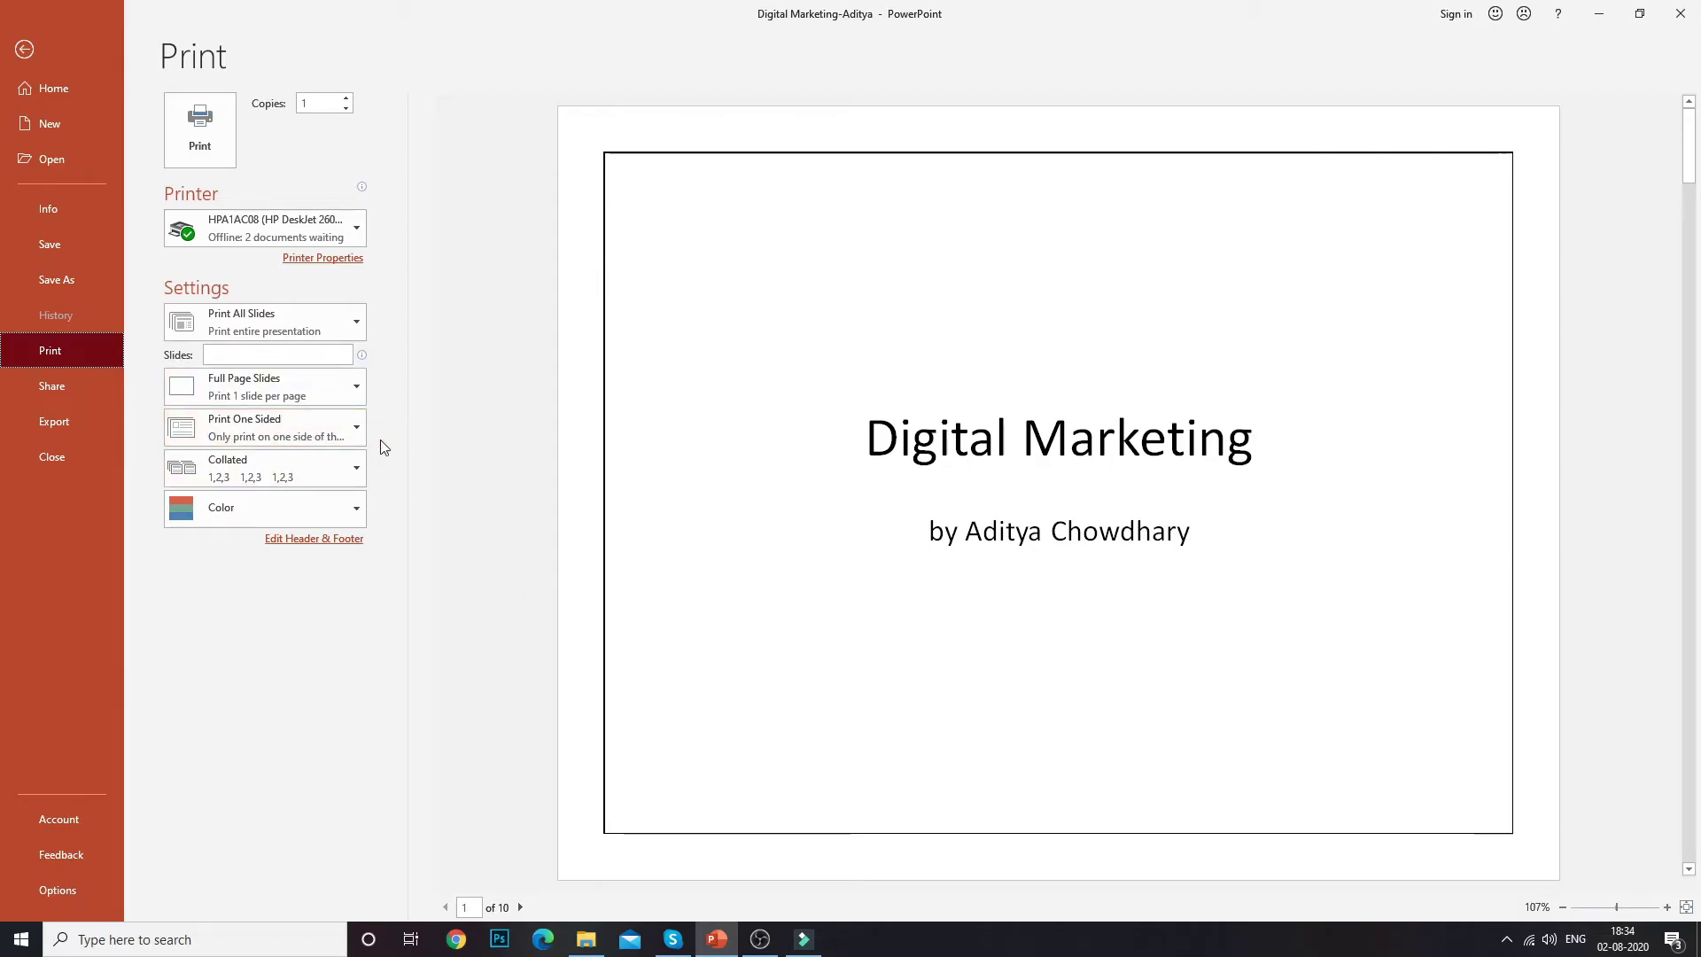
pyautogui.click(313, 390)
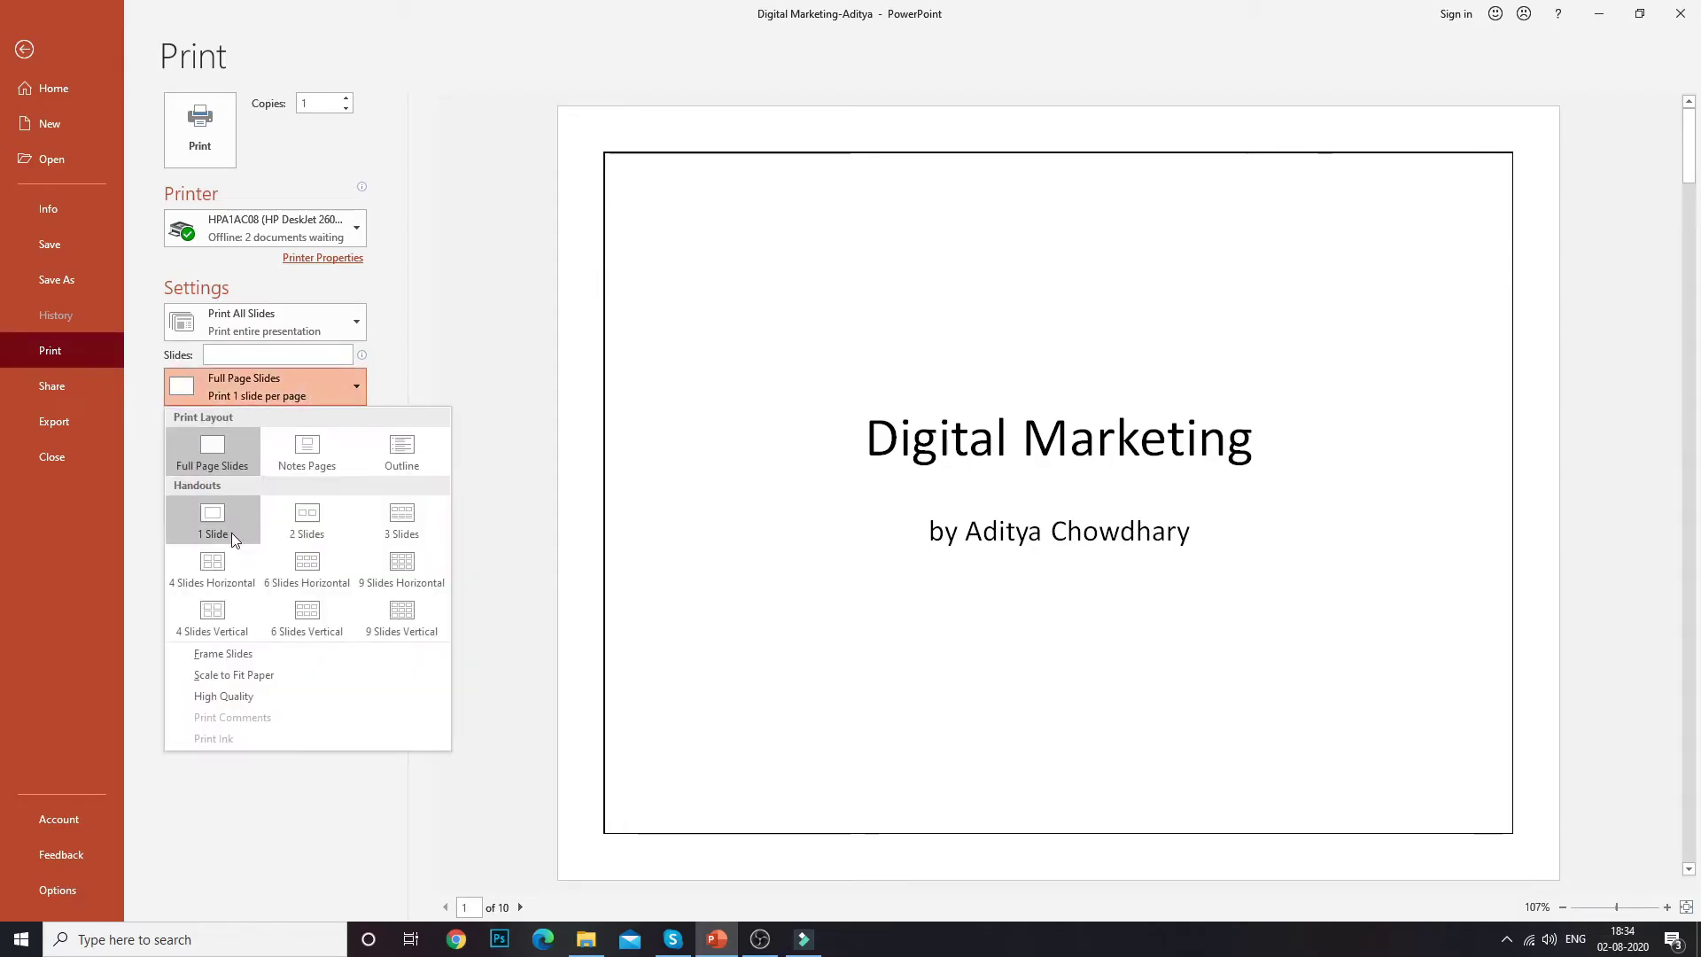
pyautogui.click(227, 571)
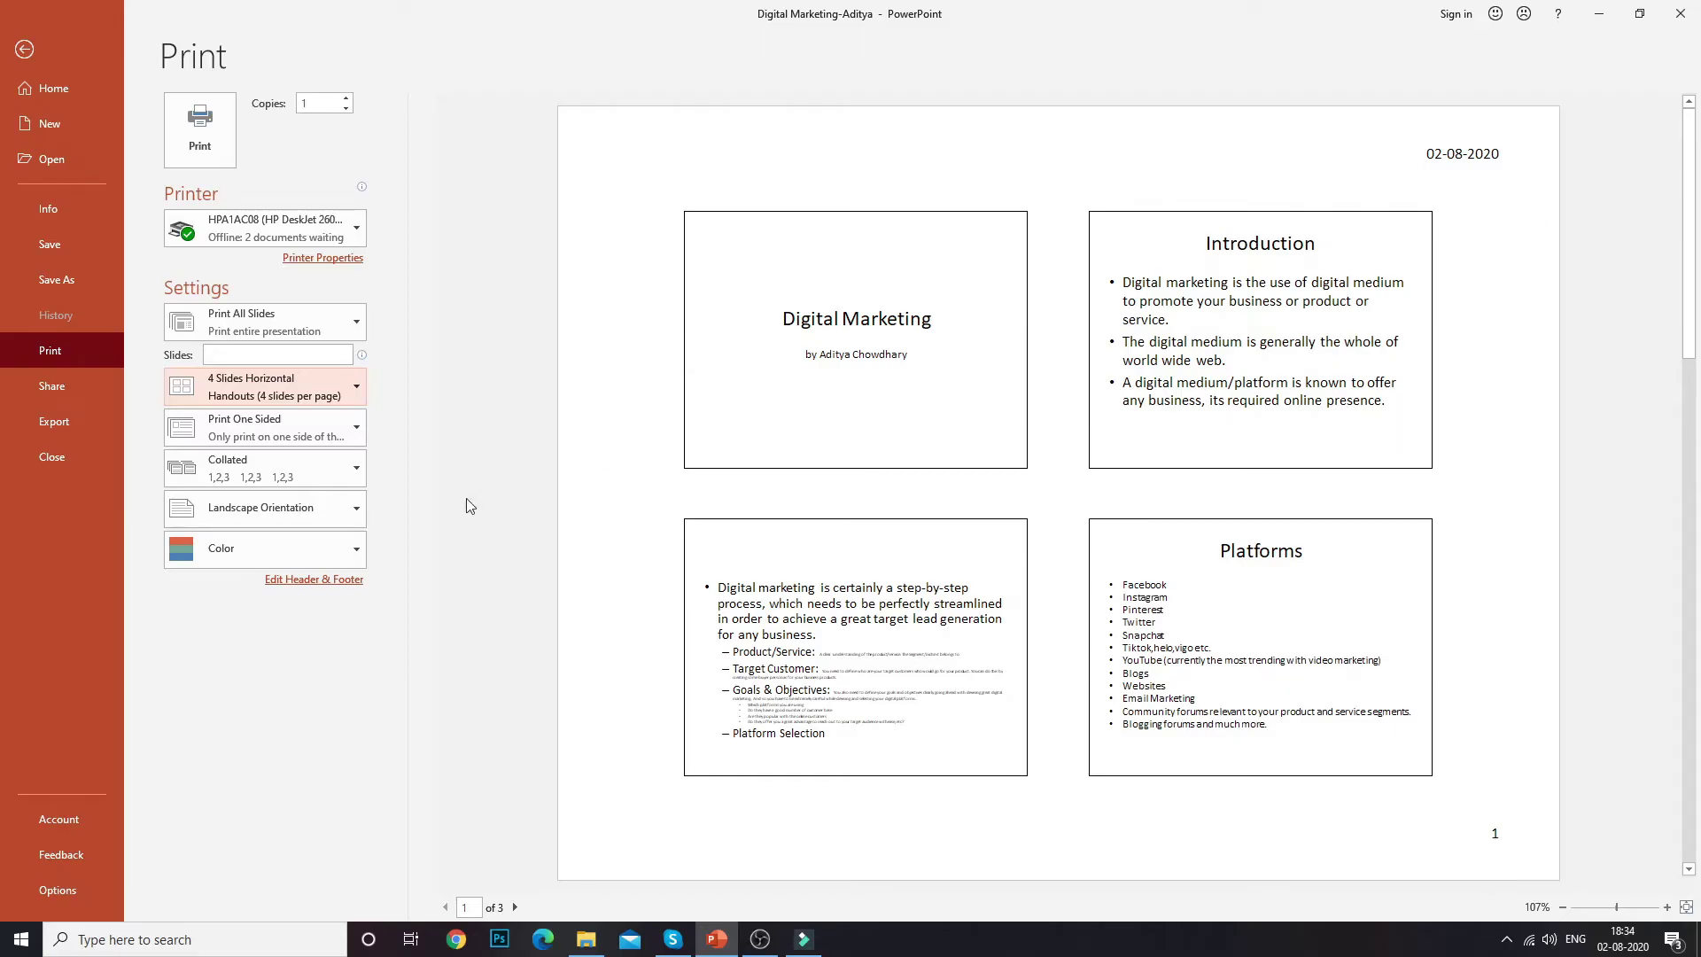
# Step: Export the deck with Save As on This PC, choosing PDF as the file type
pyautogui.click(24, 49)
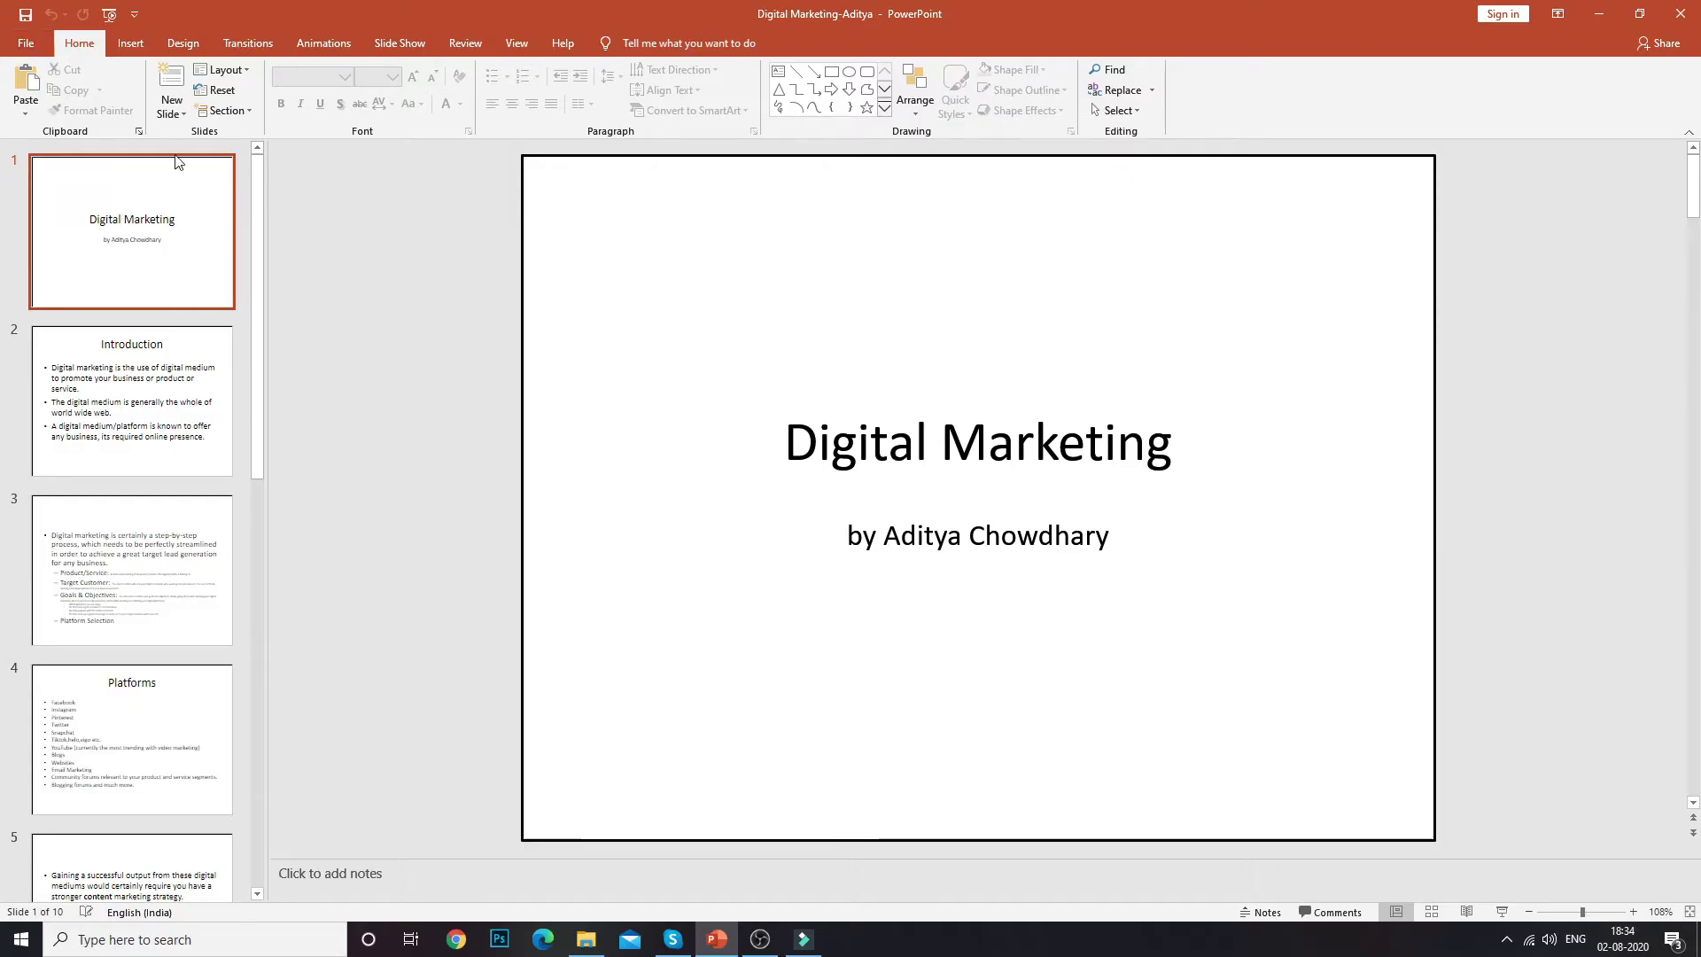
pyautogui.click(26, 44)
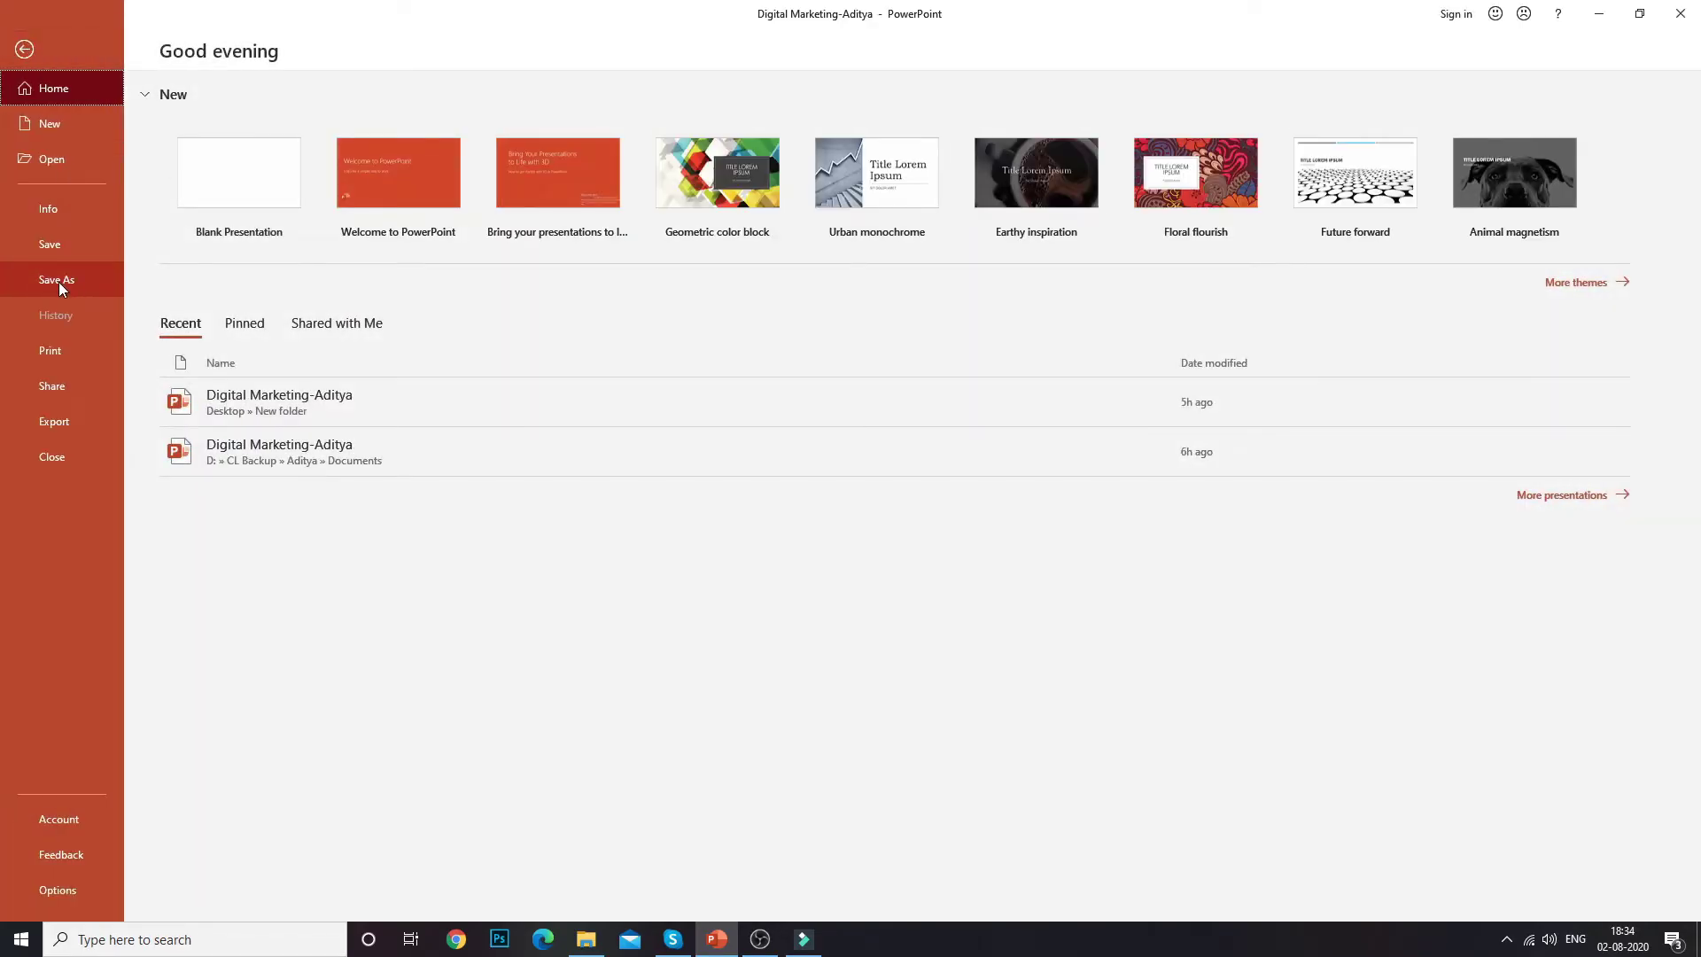
pyautogui.click(58, 280)
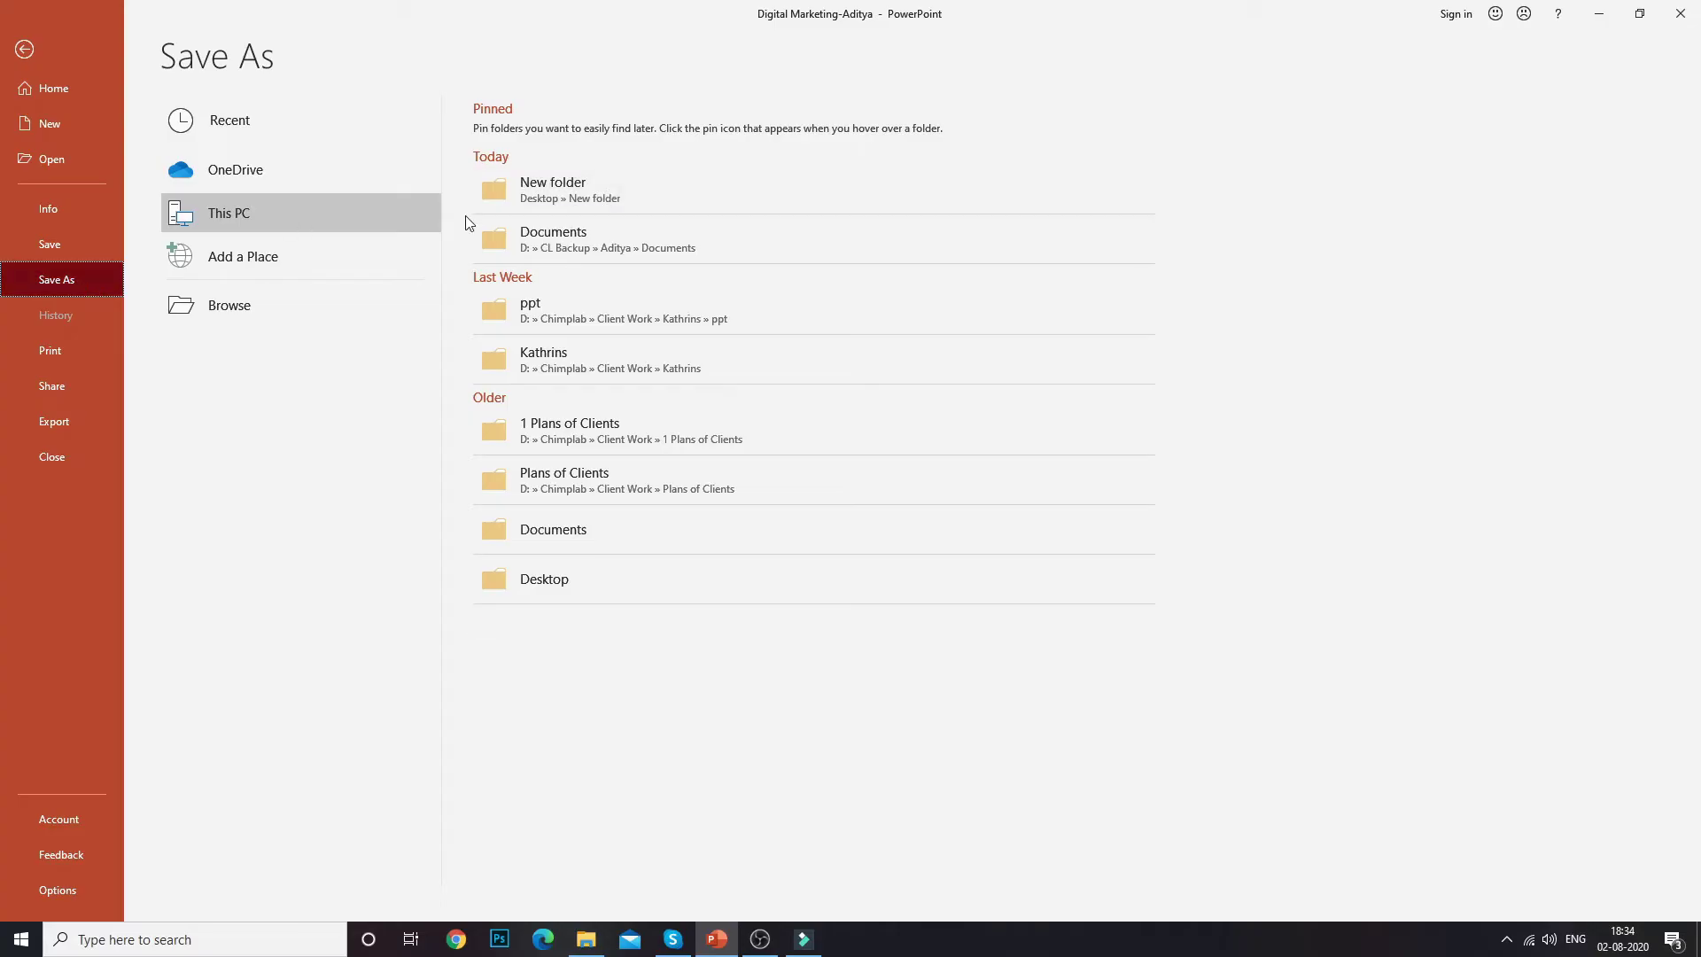
pyautogui.click(659, 191)
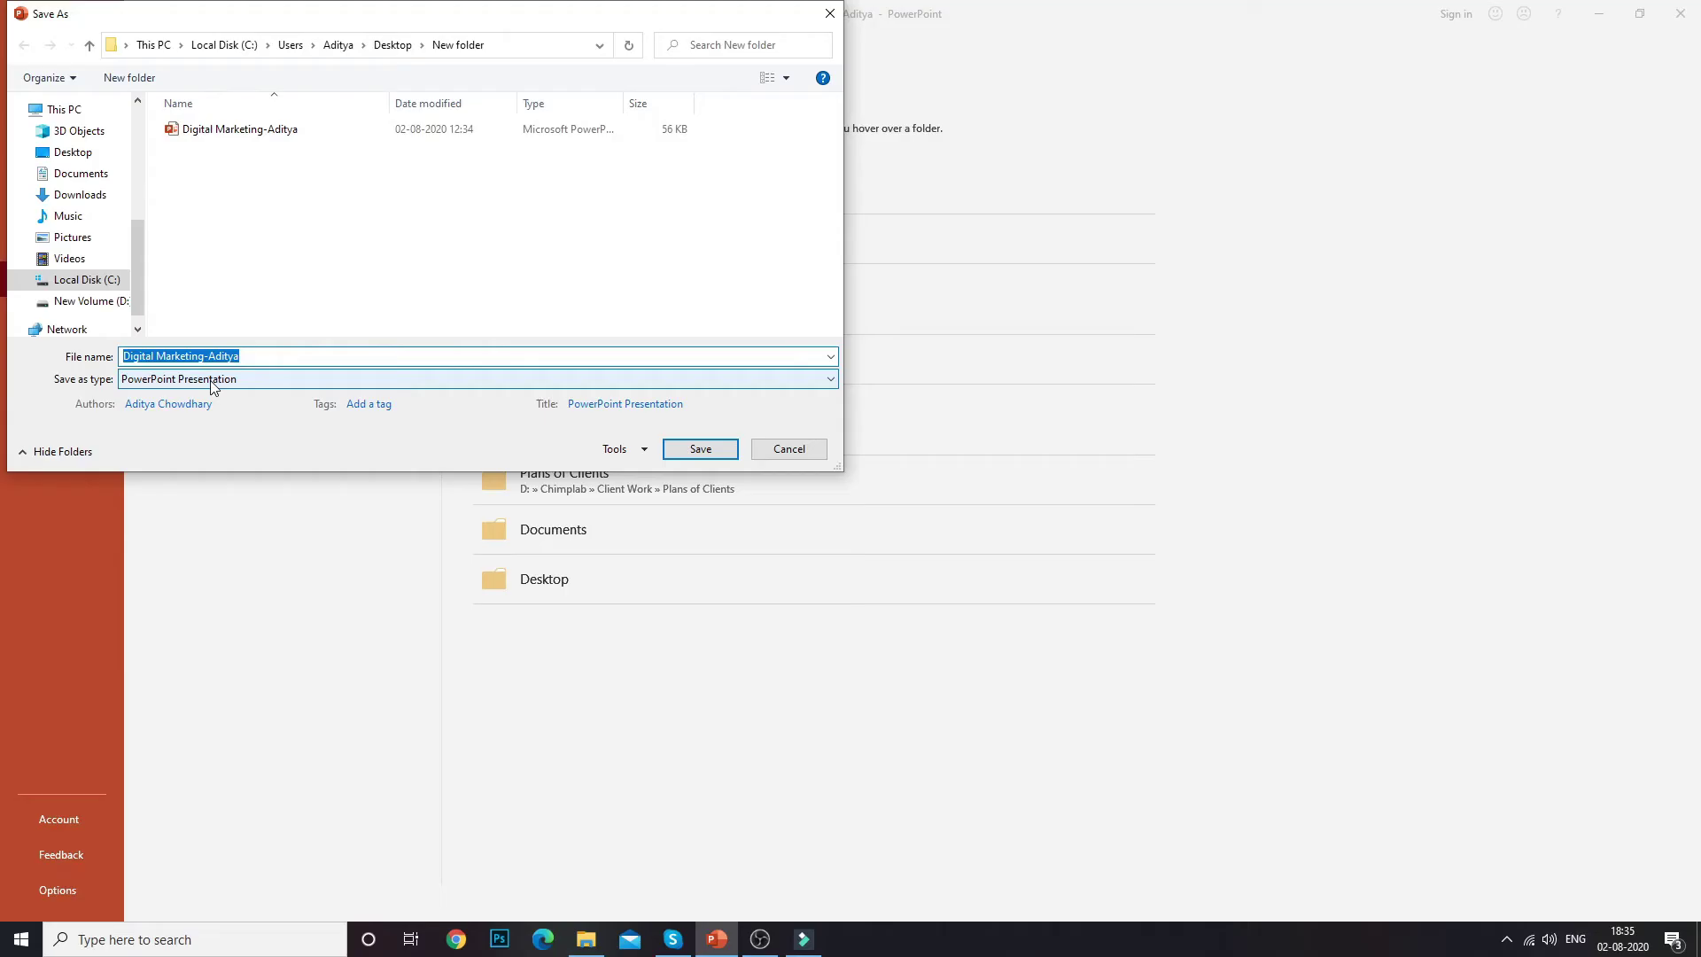
pyautogui.click(173, 379)
pyautogui.click(161, 436)
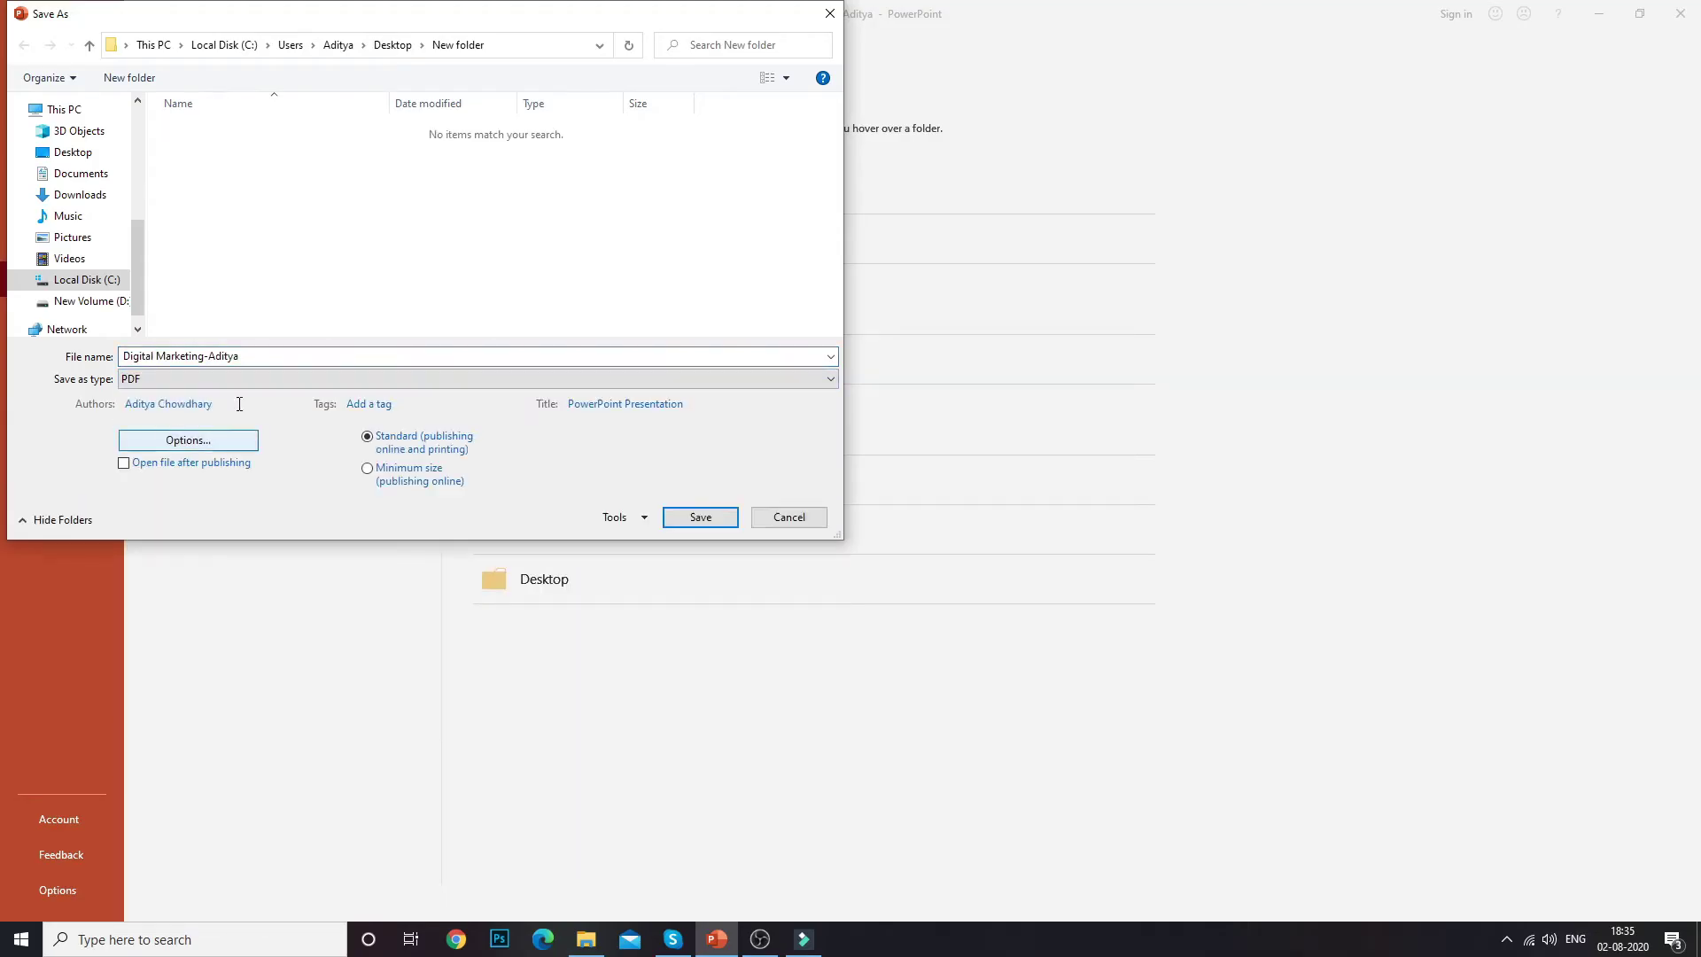
pyautogui.click(700, 519)
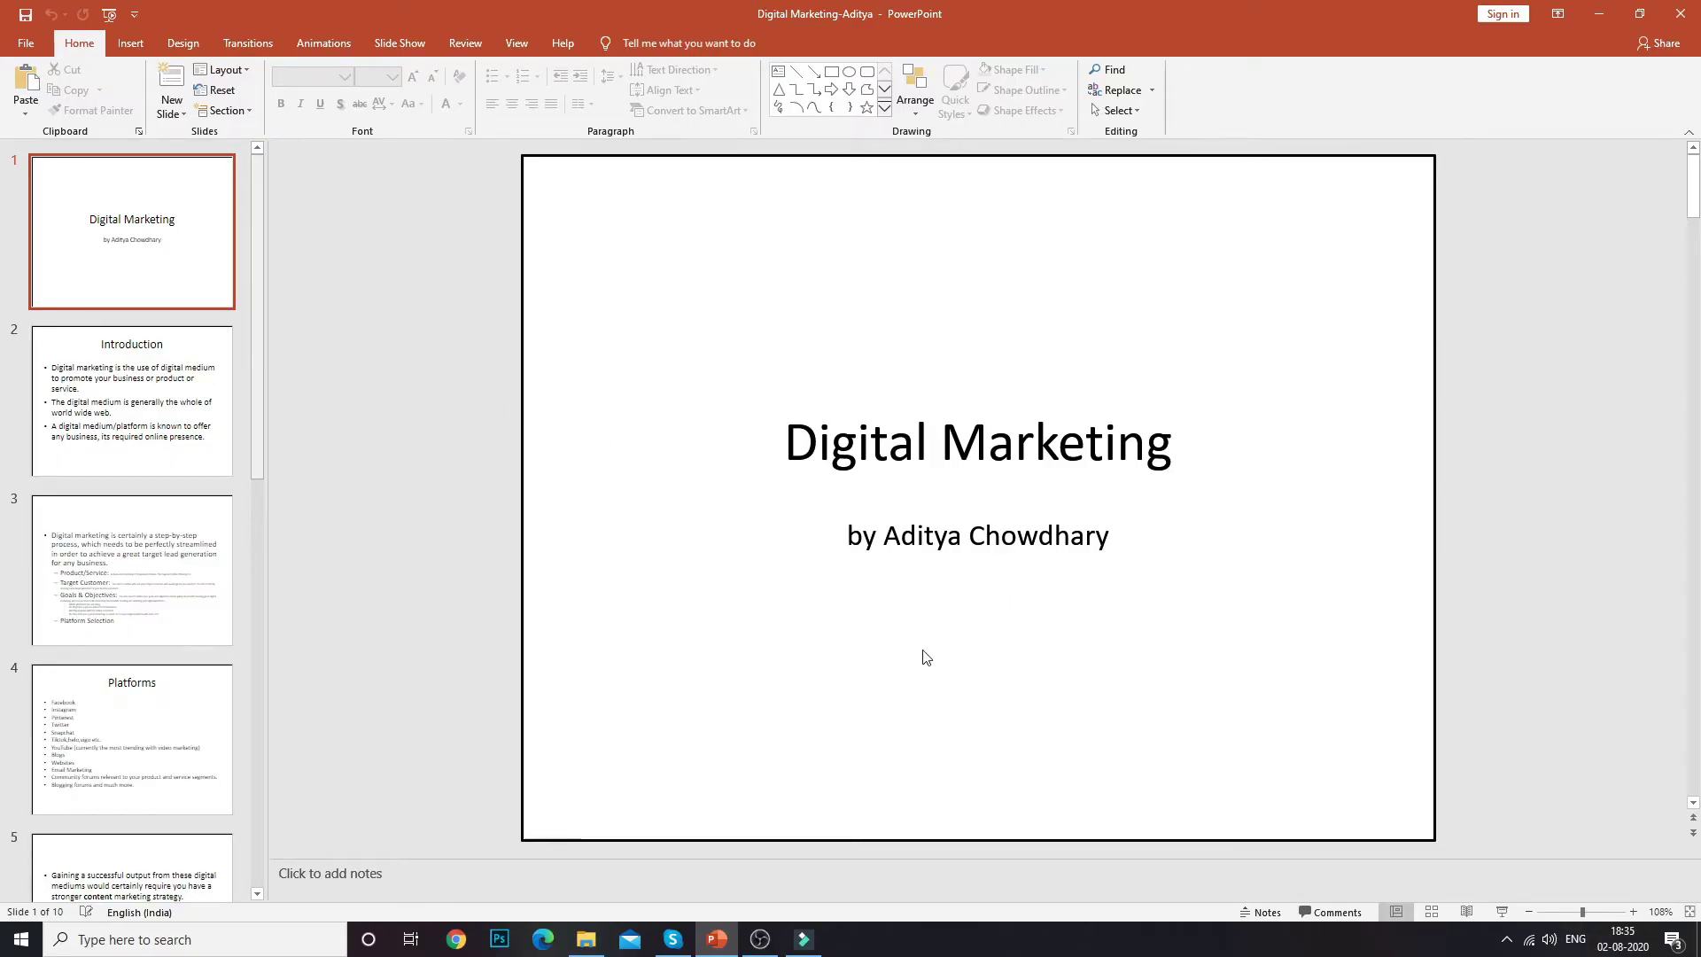
# Step: Select the Digital Marketing PDF in New folder and bring up its Open with options
pyautogui.click(600, 935)
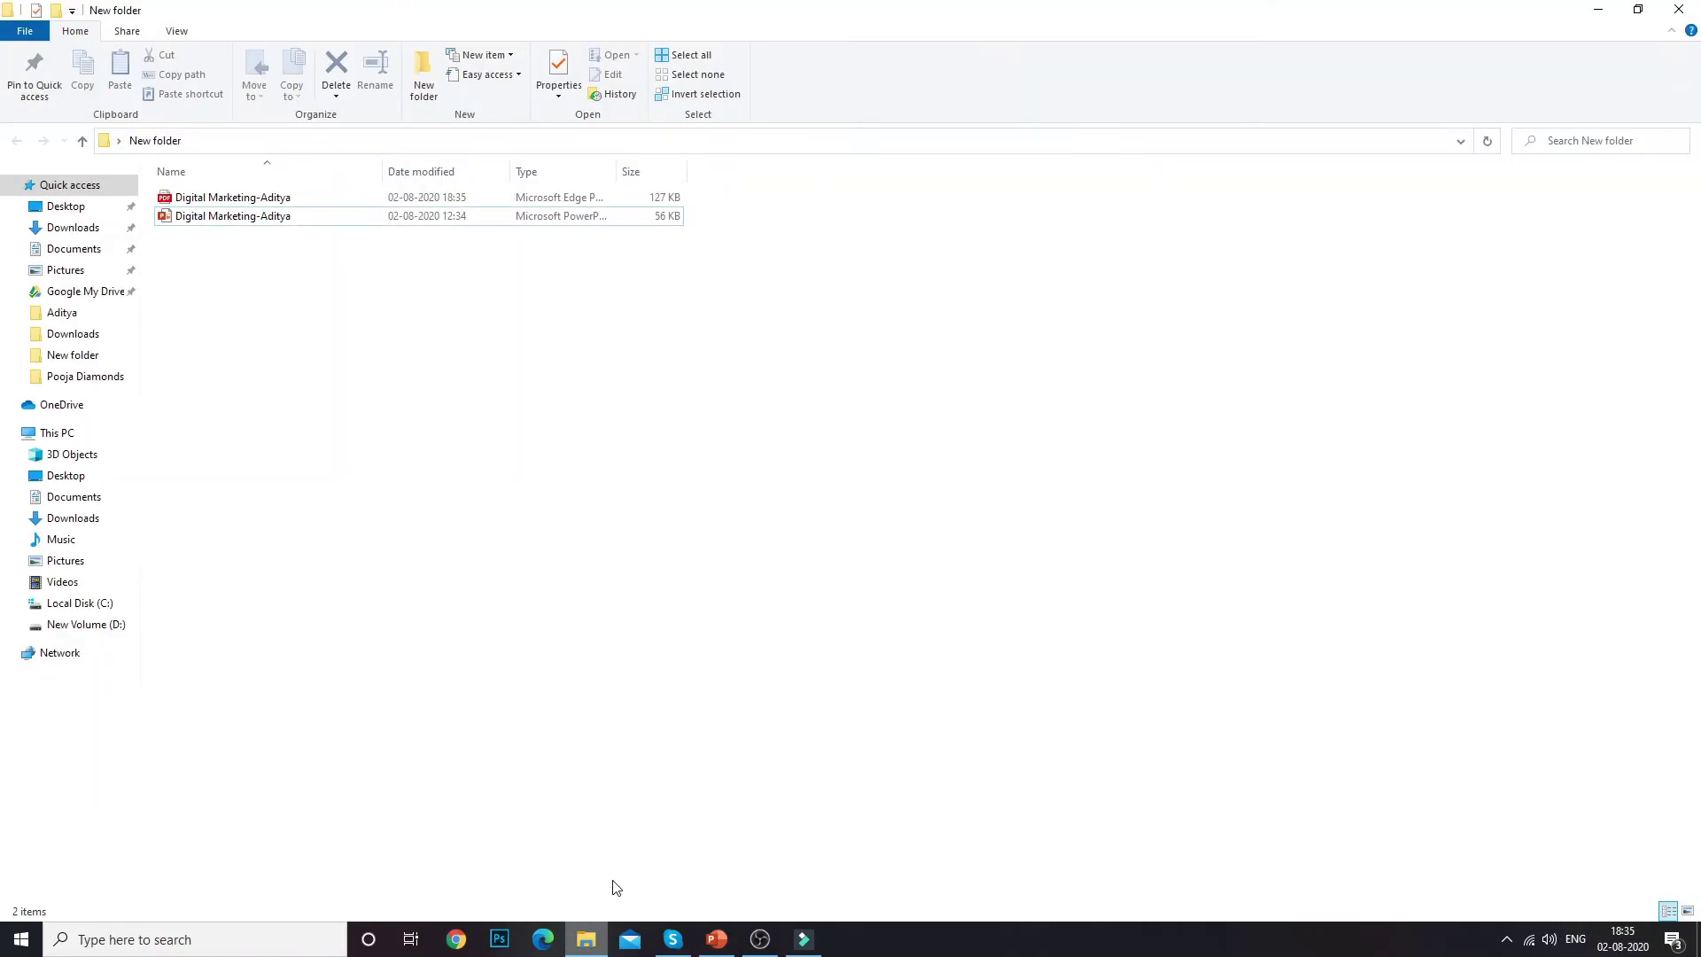
pyautogui.click(280, 204)
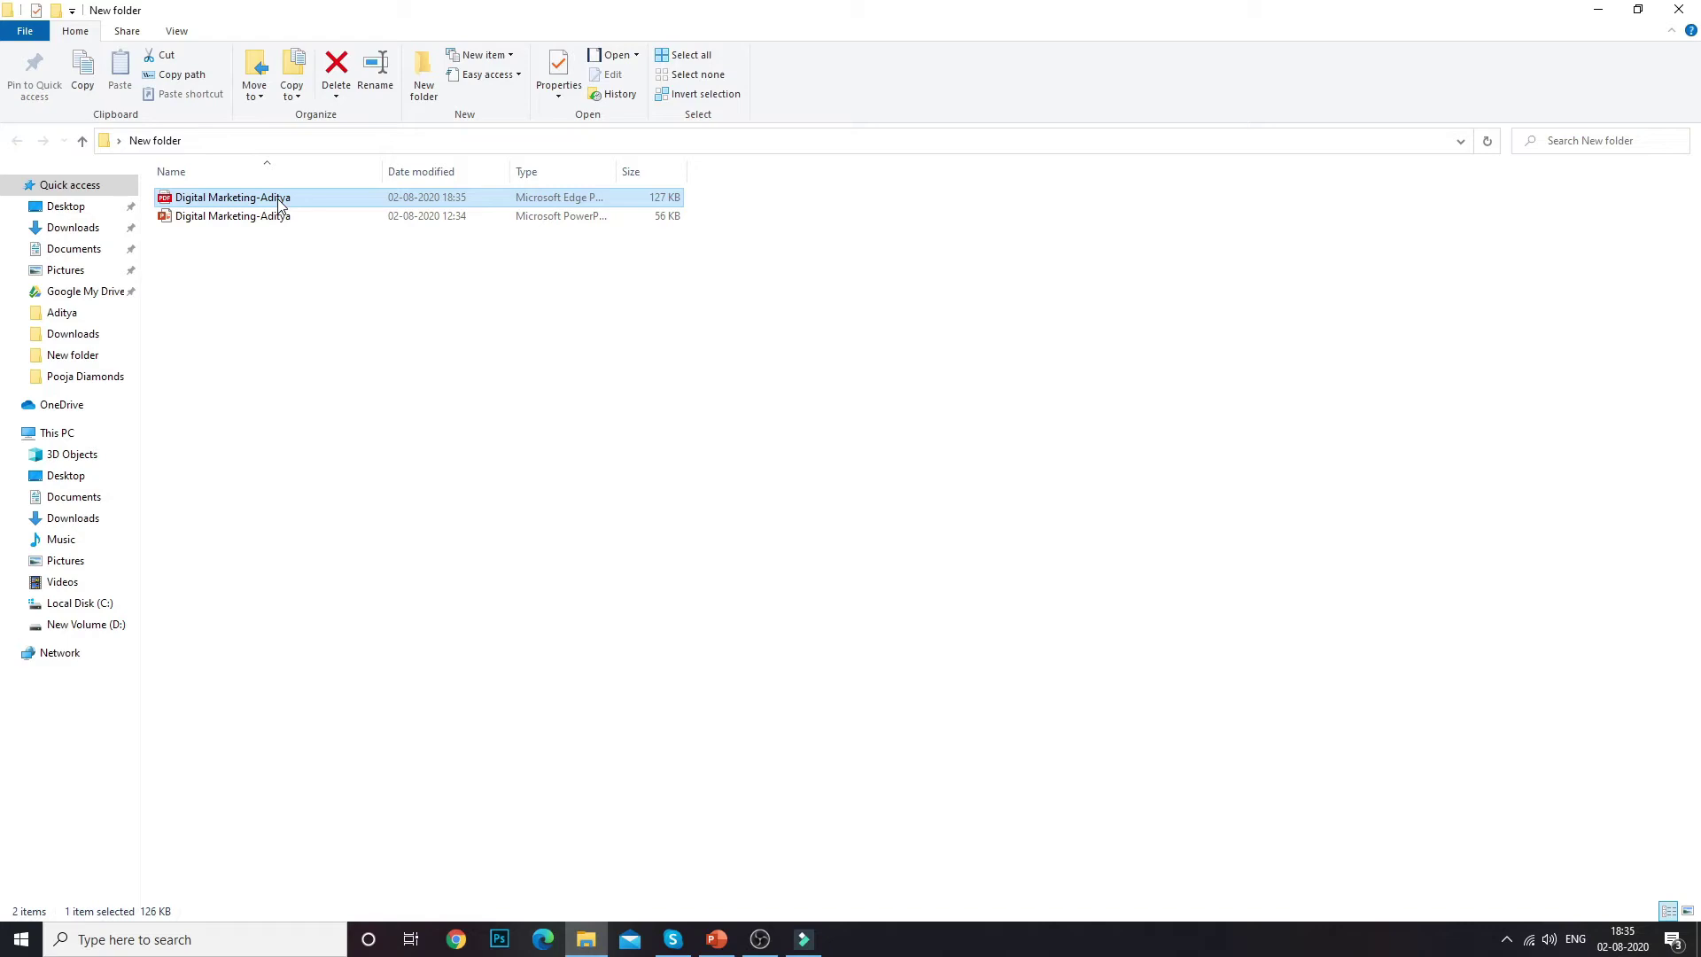
pyautogui.rightClick(279, 199)
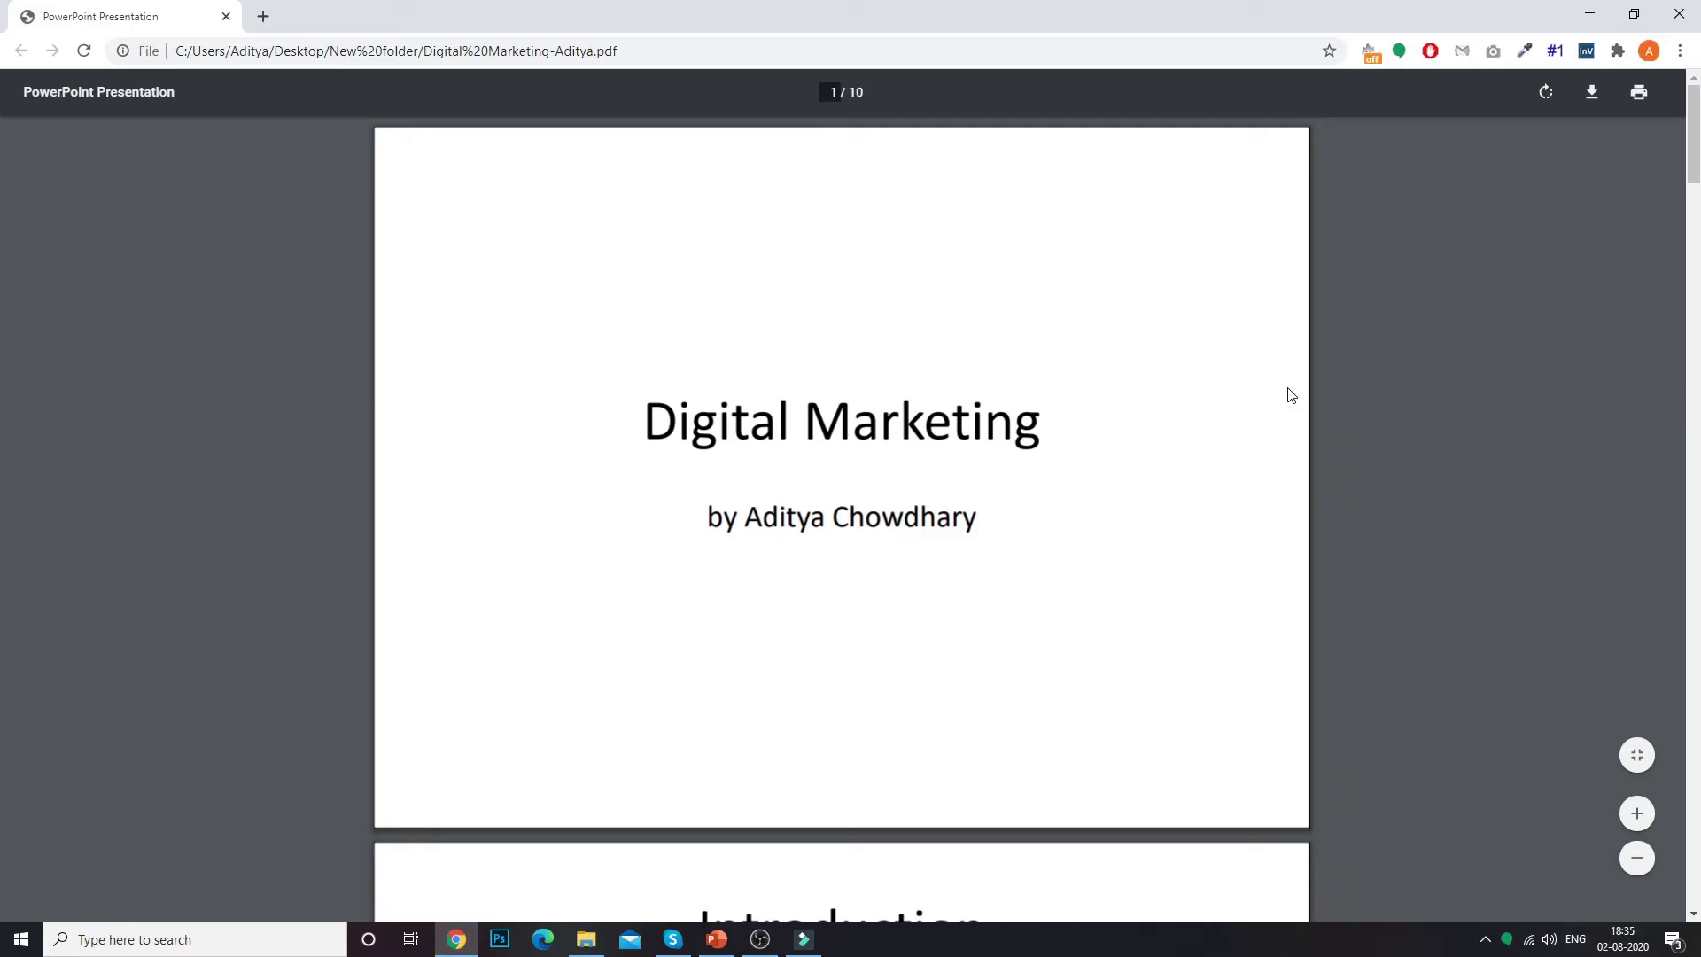
# Step: Set Pages per sheet to 4 under More settings in Chrome's print dialog
pyautogui.click(1640, 95)
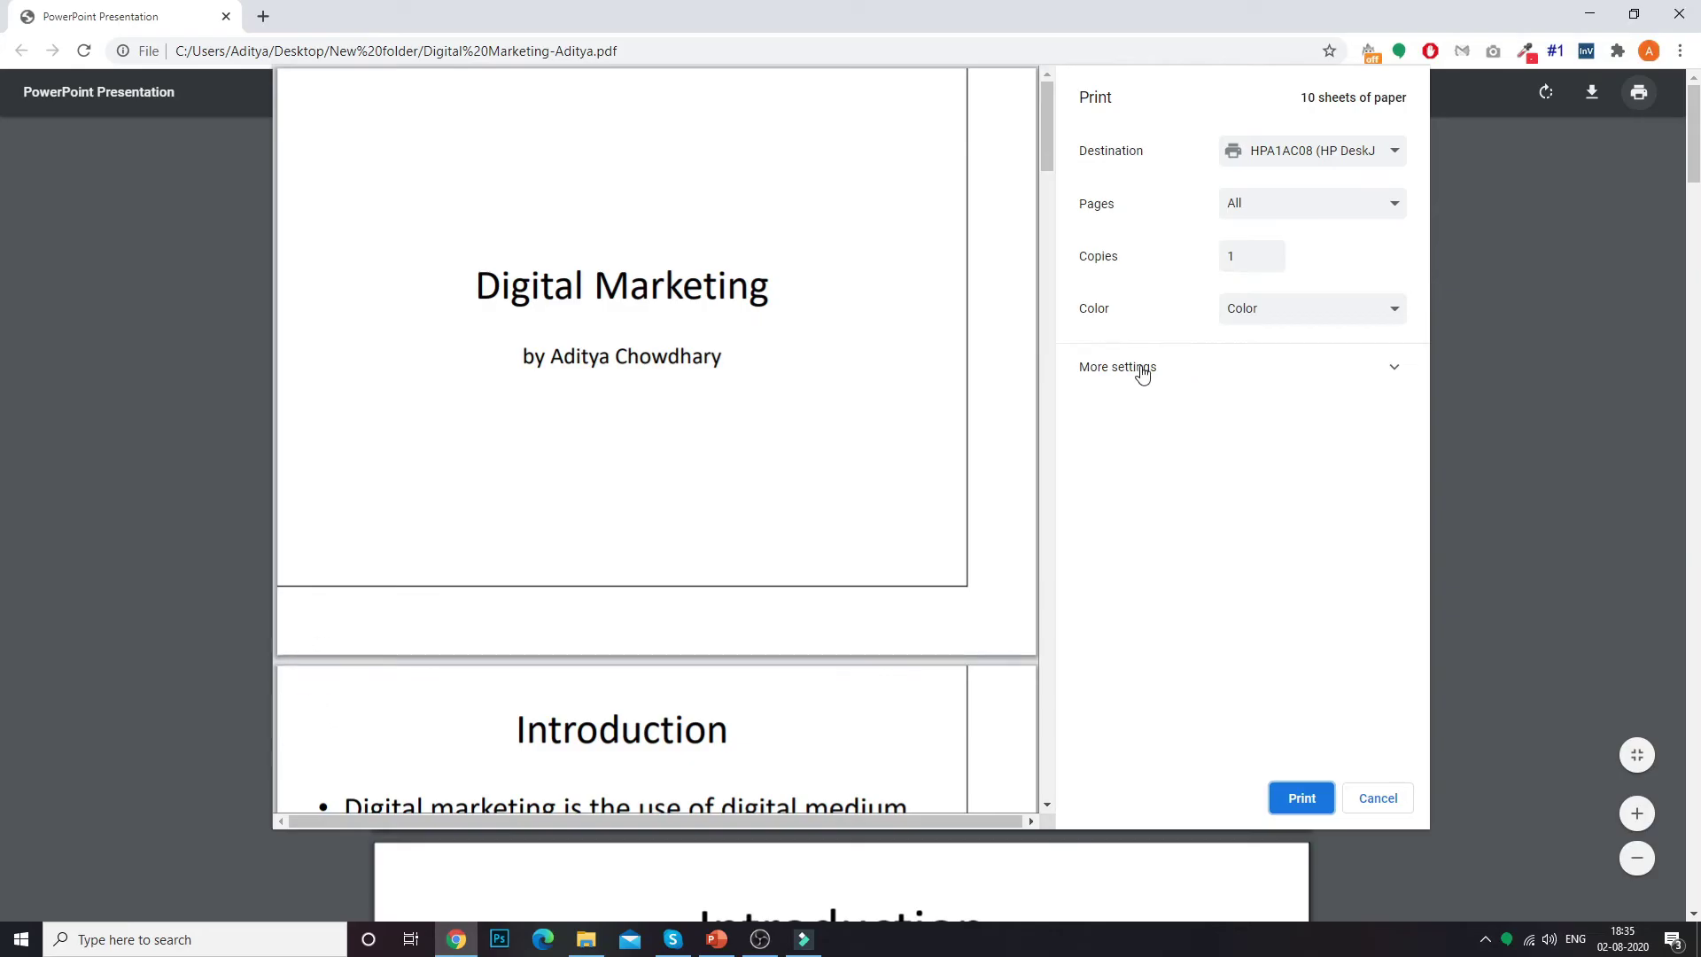
pyautogui.click(1180, 370)
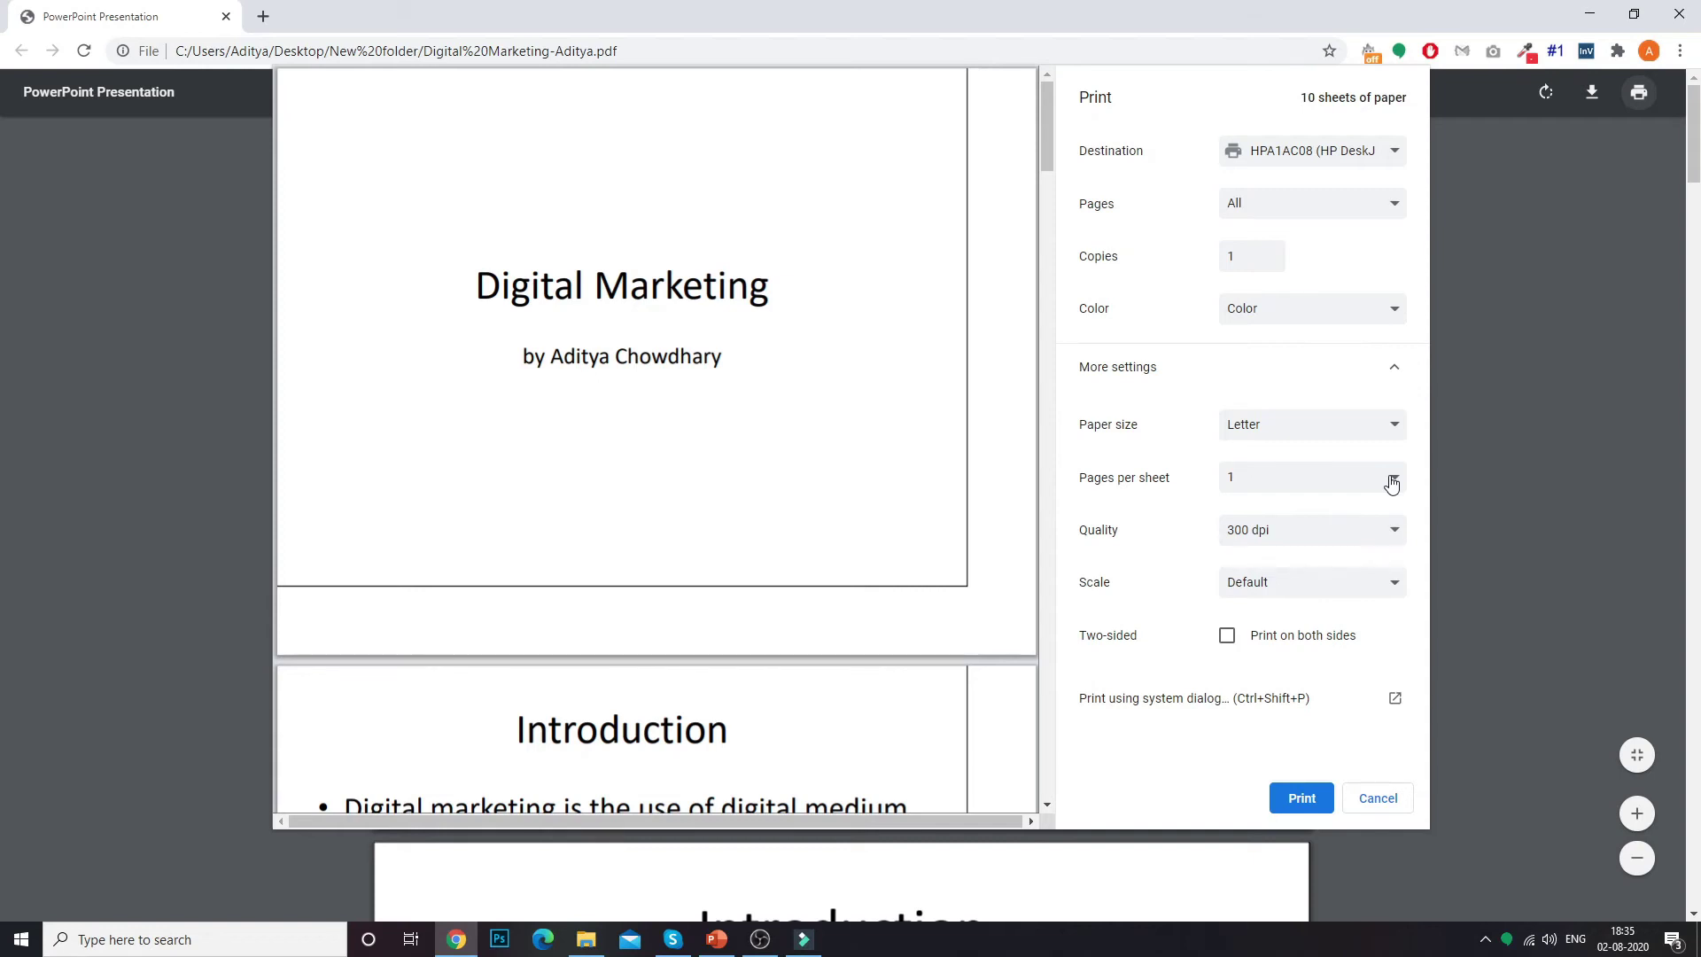
pyautogui.click(1390, 480)
pyautogui.click(1262, 535)
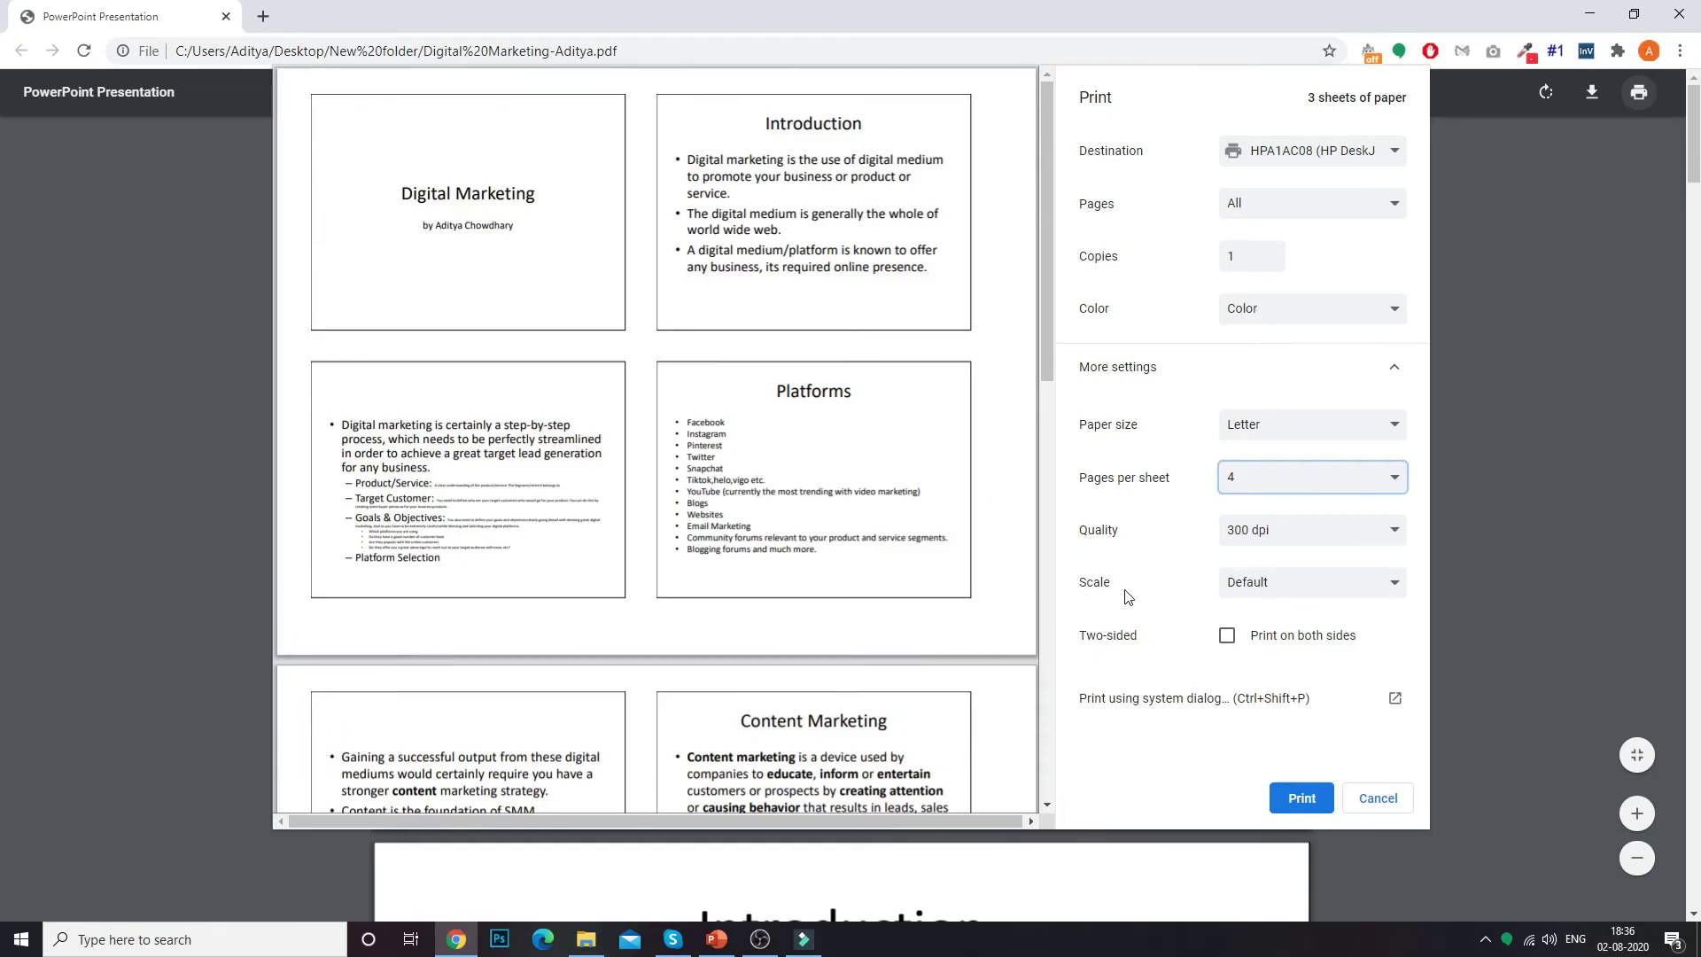
# Step: Set the print Scale option to Fit to paper
pyautogui.click(1333, 597)
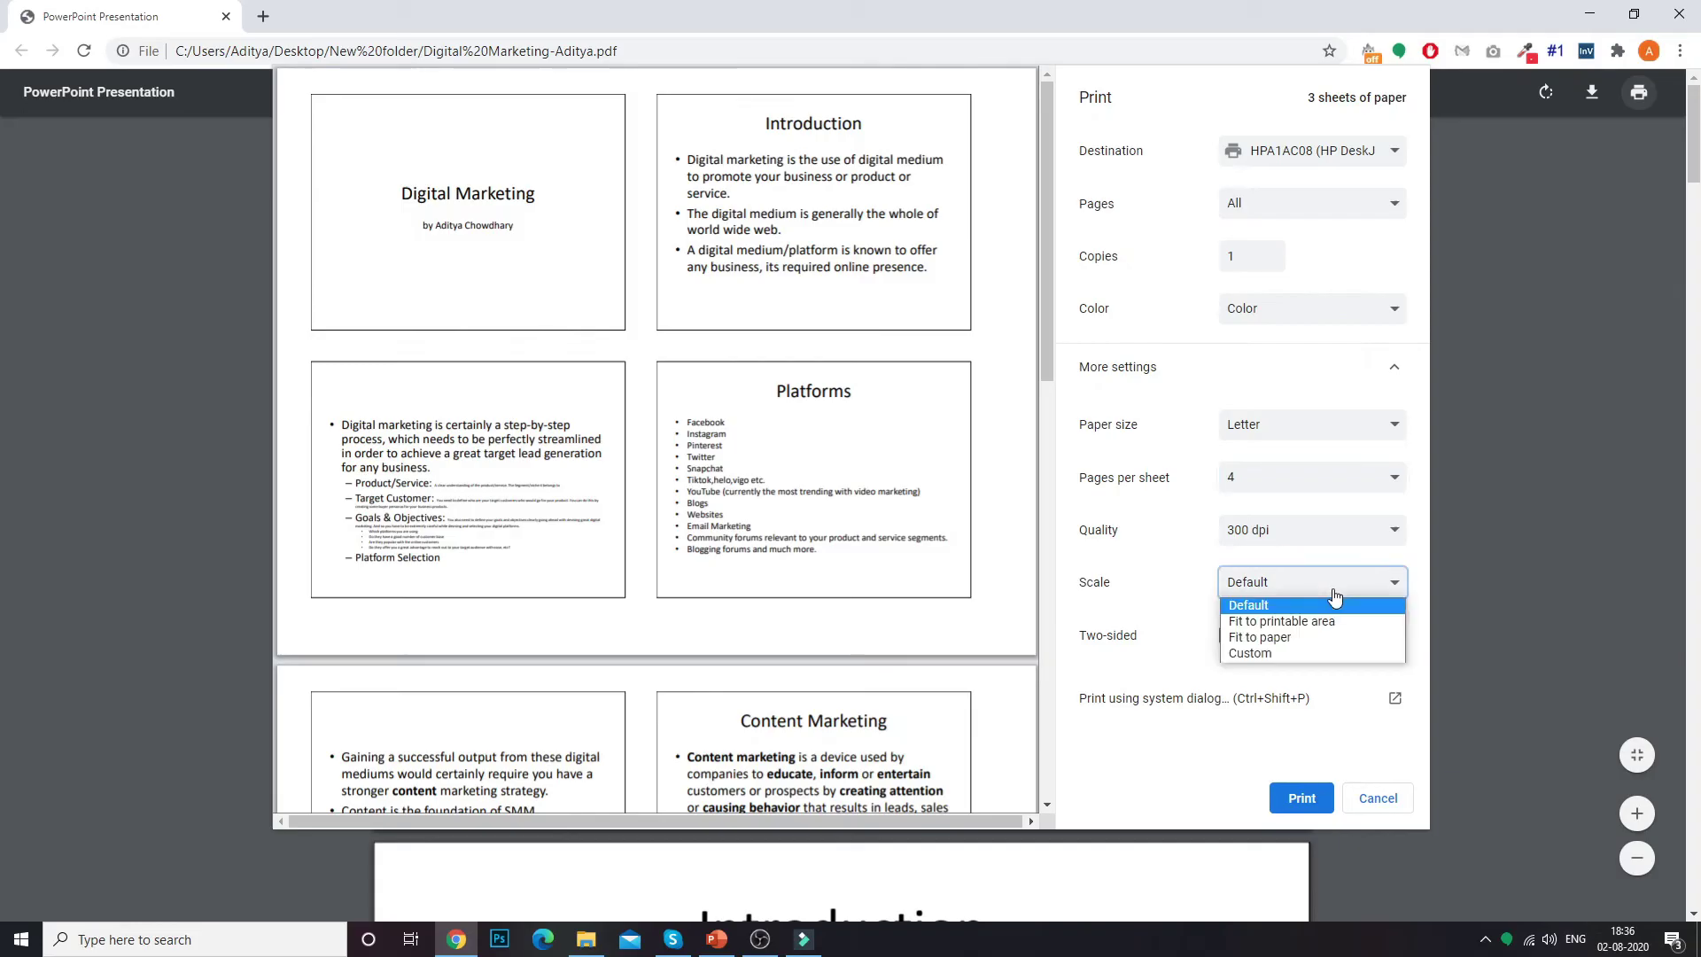
pyautogui.click(1299, 638)
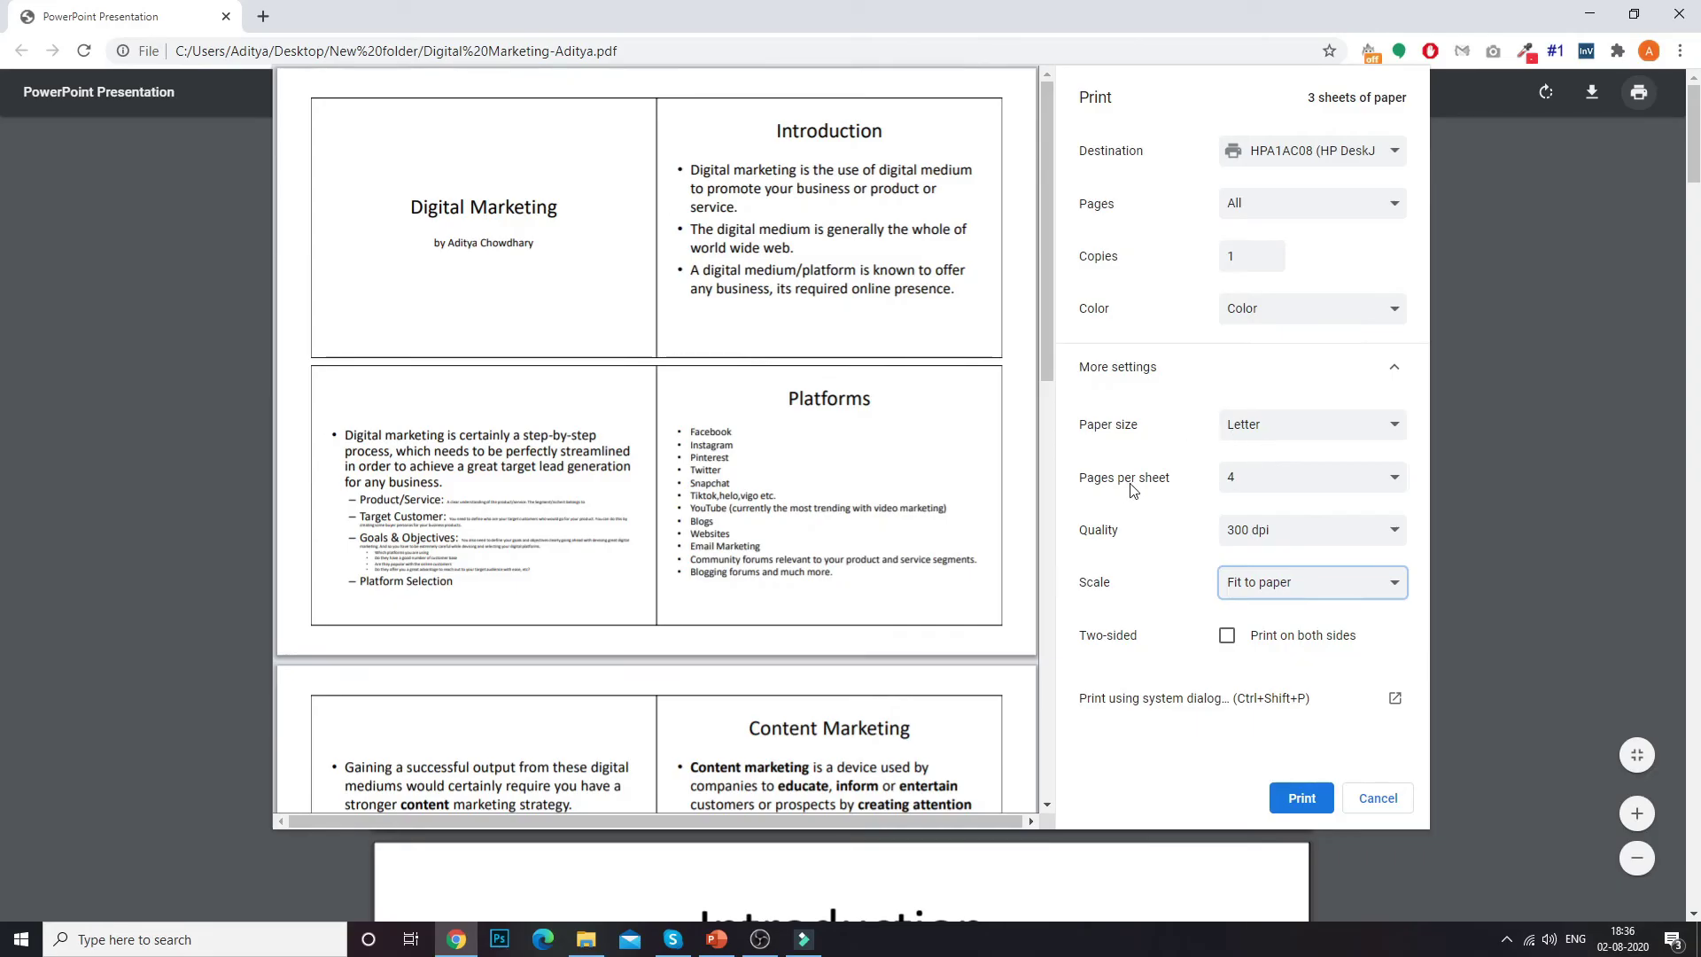
# Step: Change Pages per sheet to 6, then to 9
pyautogui.click(1332, 483)
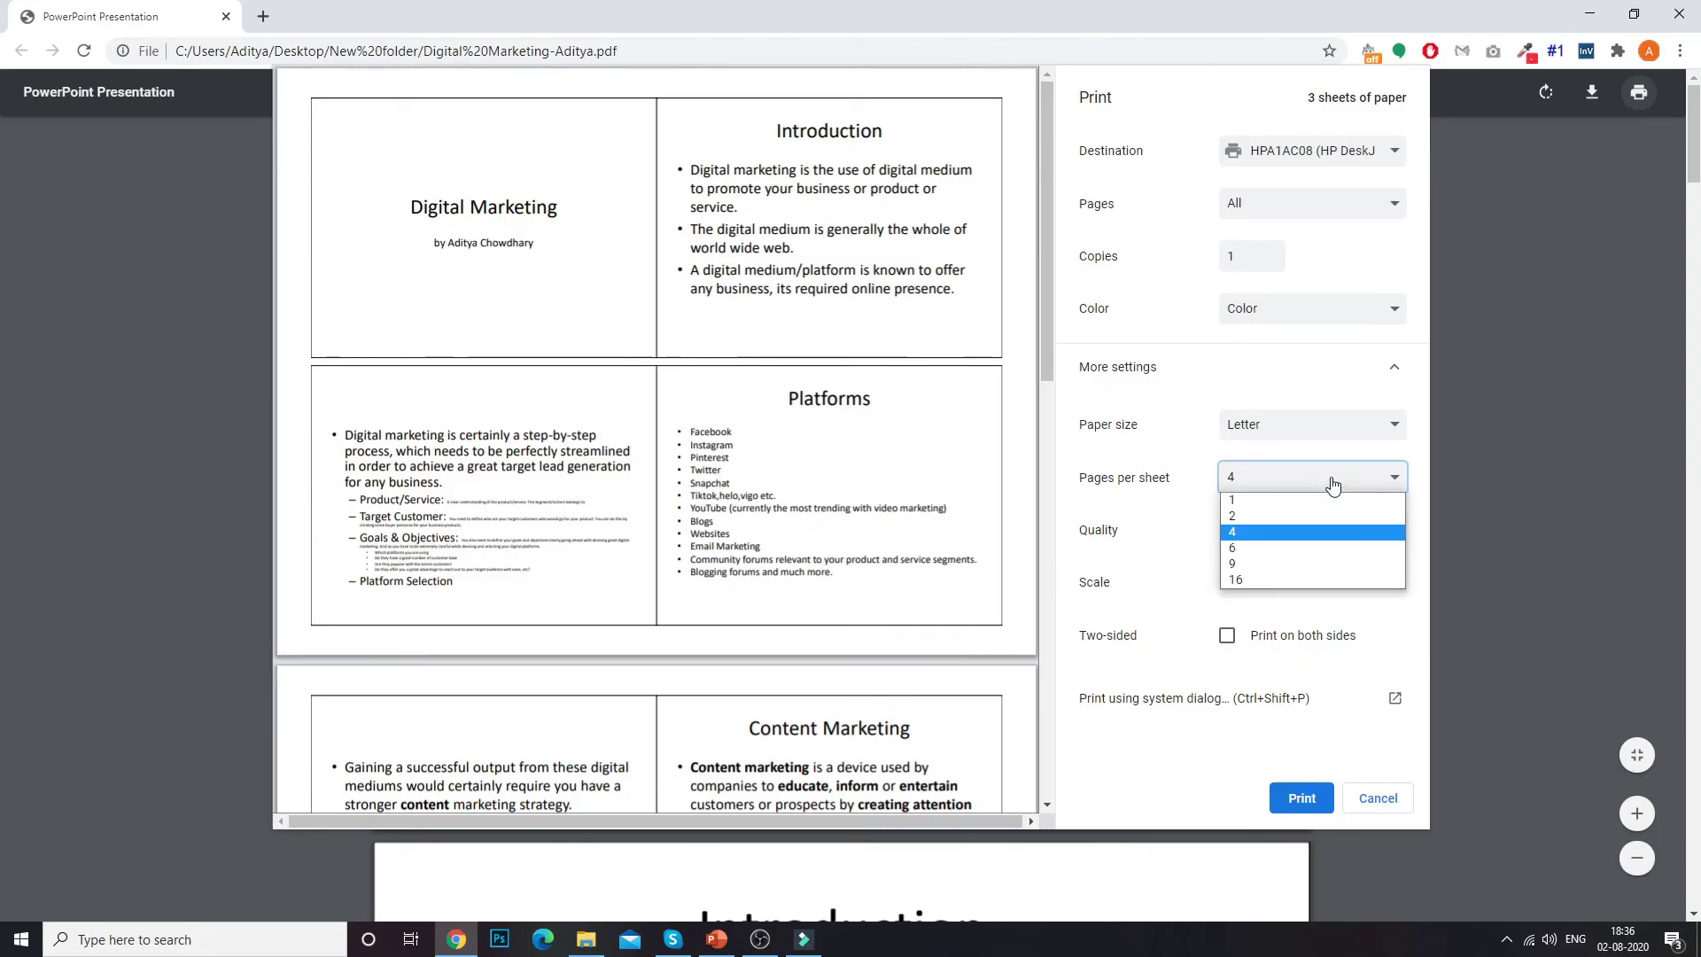
pyautogui.click(1267, 548)
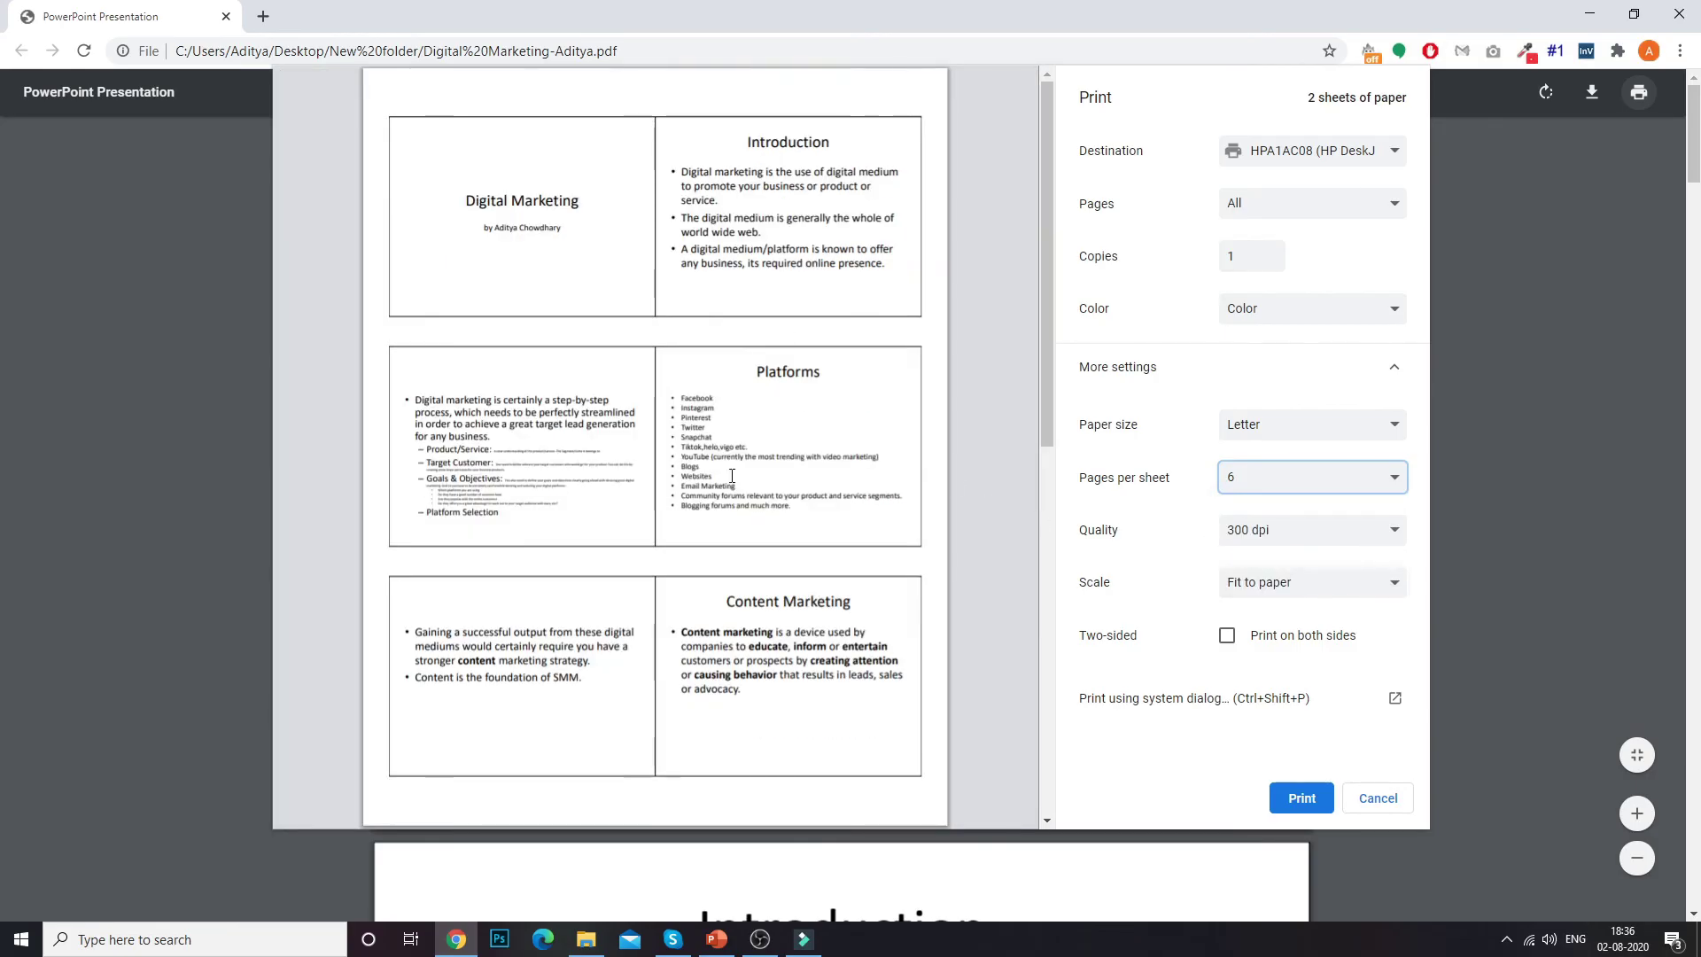
pyautogui.click(1391, 483)
pyautogui.click(1289, 563)
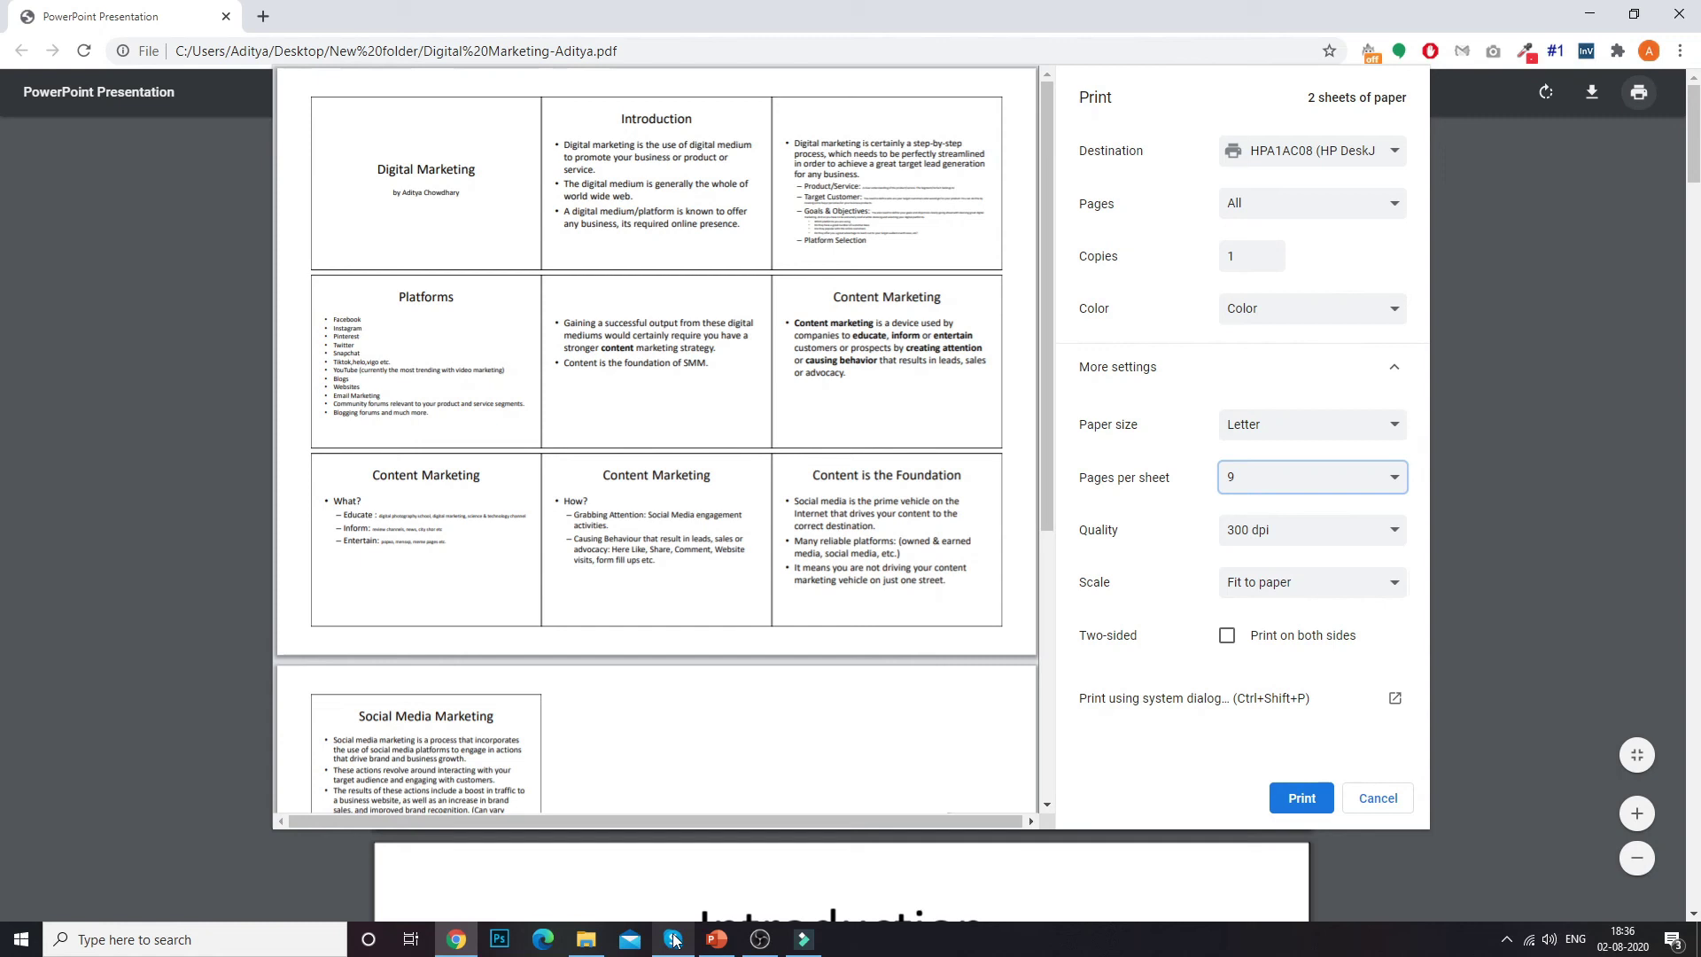
# Step: Switch back to PowerPoint using its taskbar icon
pyautogui.click(716, 939)
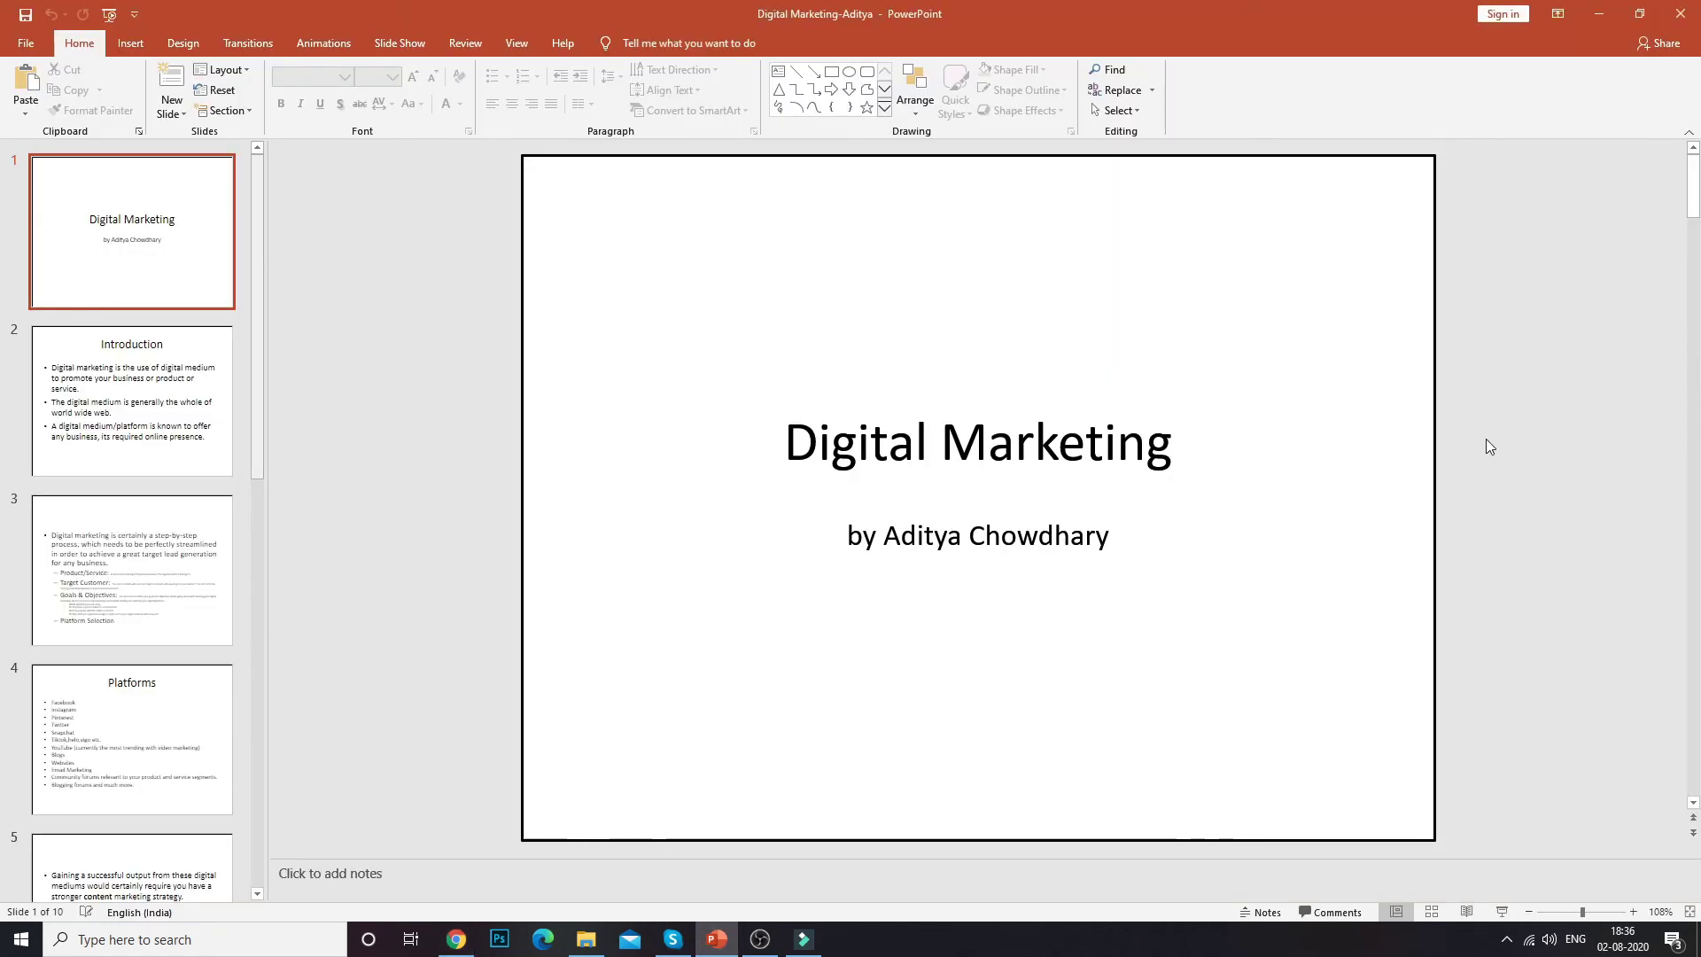